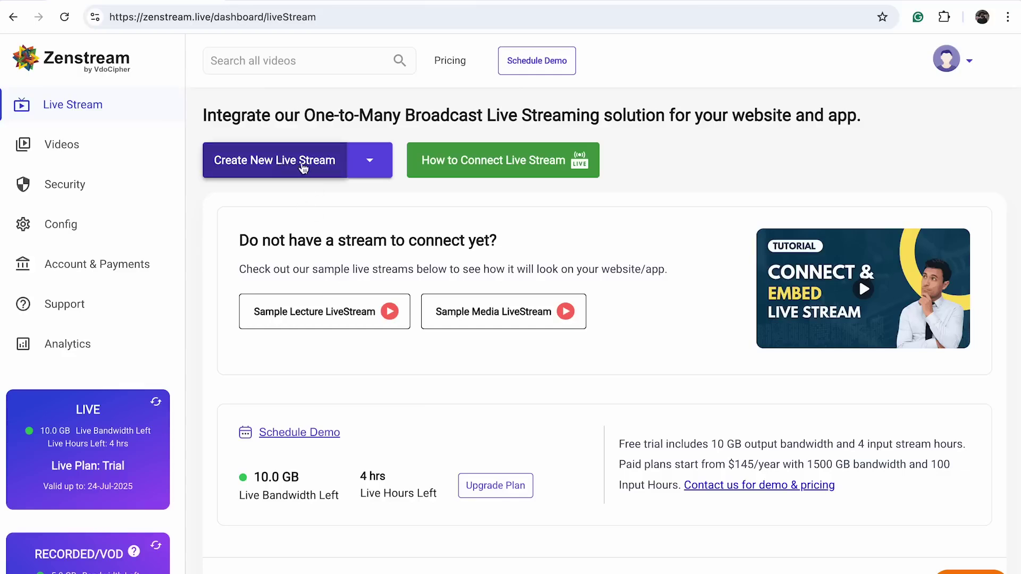
Step: Start a new live stream titled "Stream Class 1" with the chat mode set to Anonymous
{"action": "left_click", "coordinate": [370, 164]}
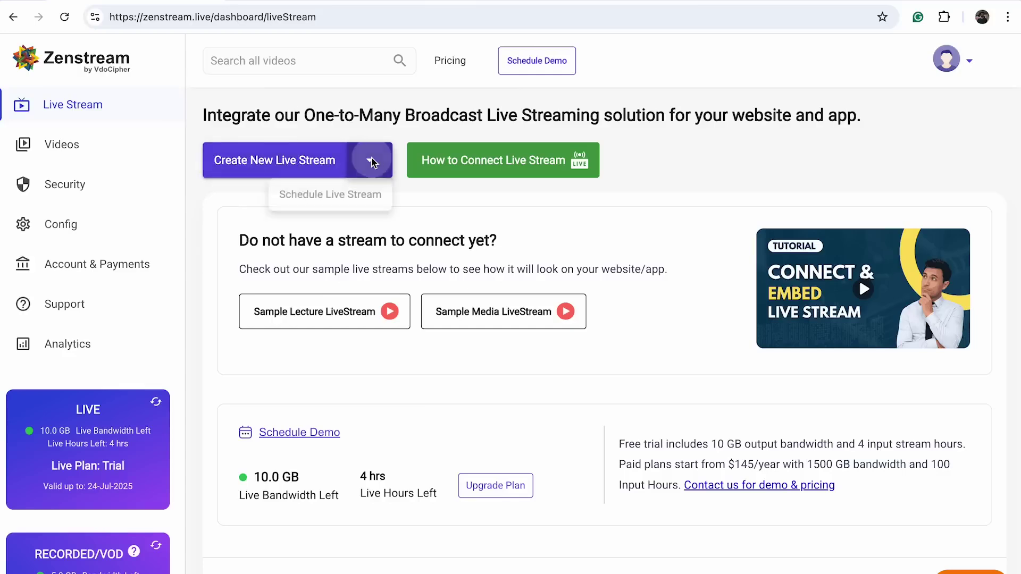
{"action": "left_click", "coordinate": [413, 204]}
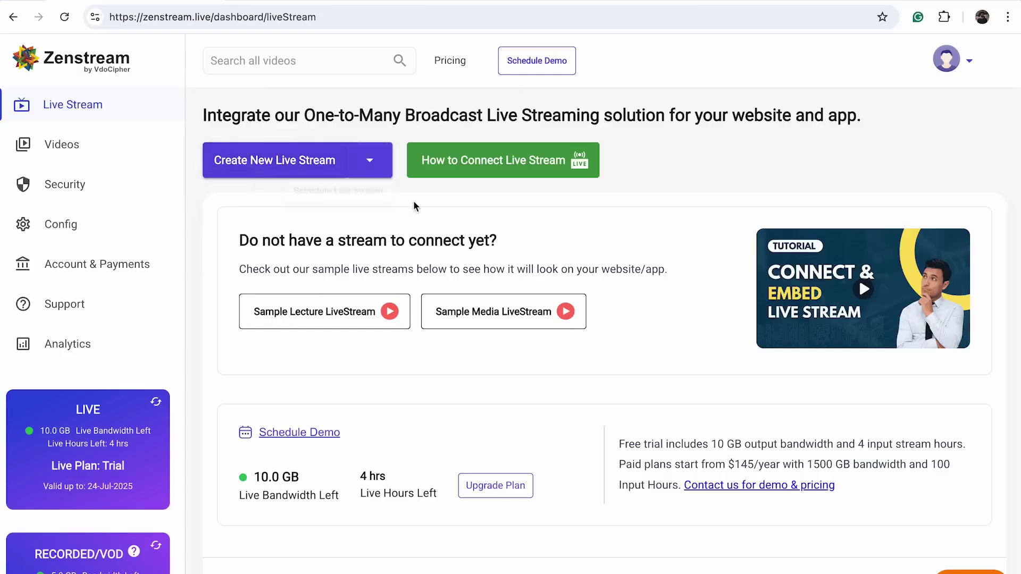
{"action": "left_click", "coordinate": [272, 154]}
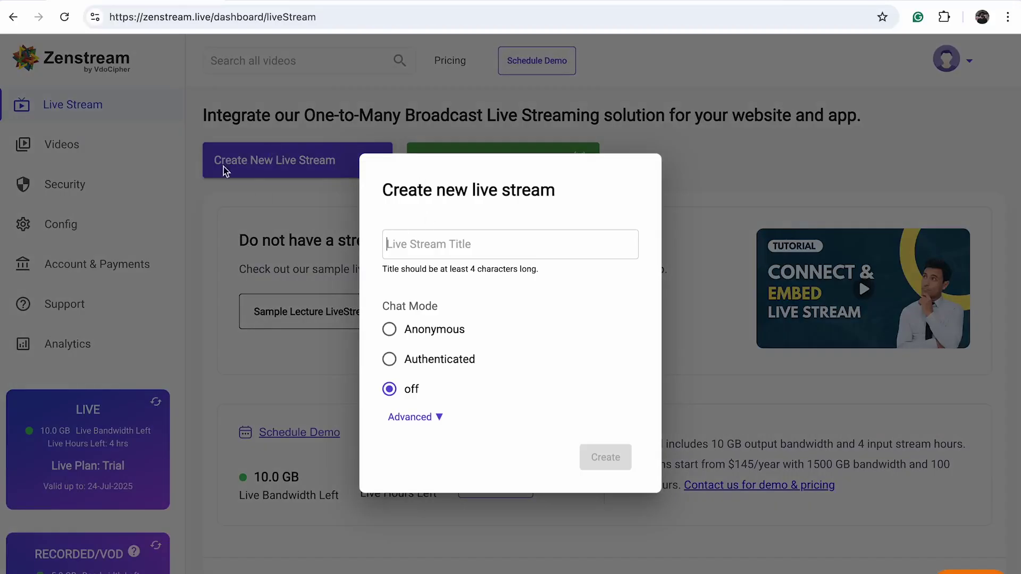
{"action": "type", "text": "Stream Class 1"}
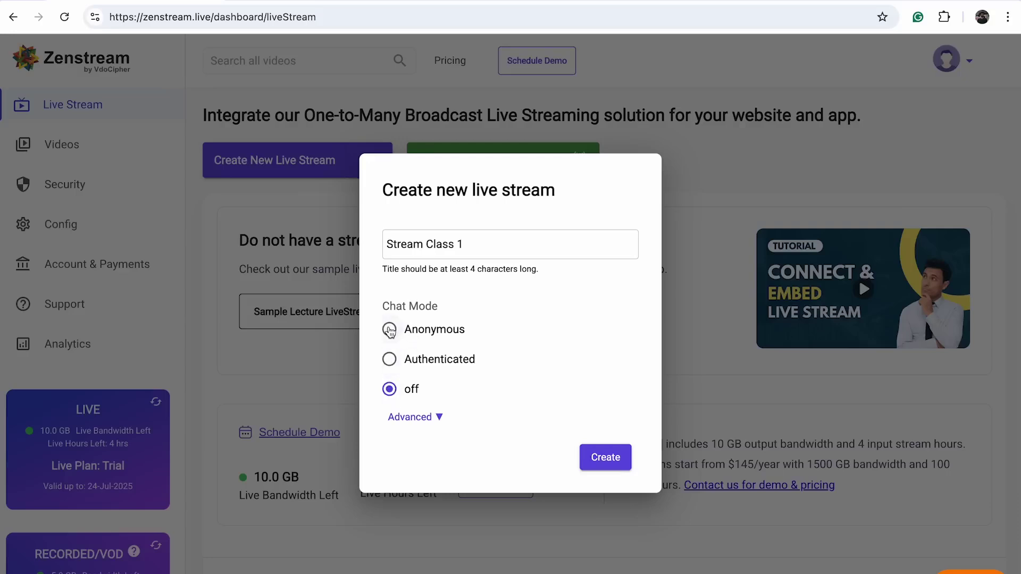
{"action": "left_click", "coordinate": [390, 330]}
Step: Try mysite.com in the advanced domain whitelist, clear the whitelist again, and create the live stream
{"action": "left_click", "coordinate": [438, 420]}
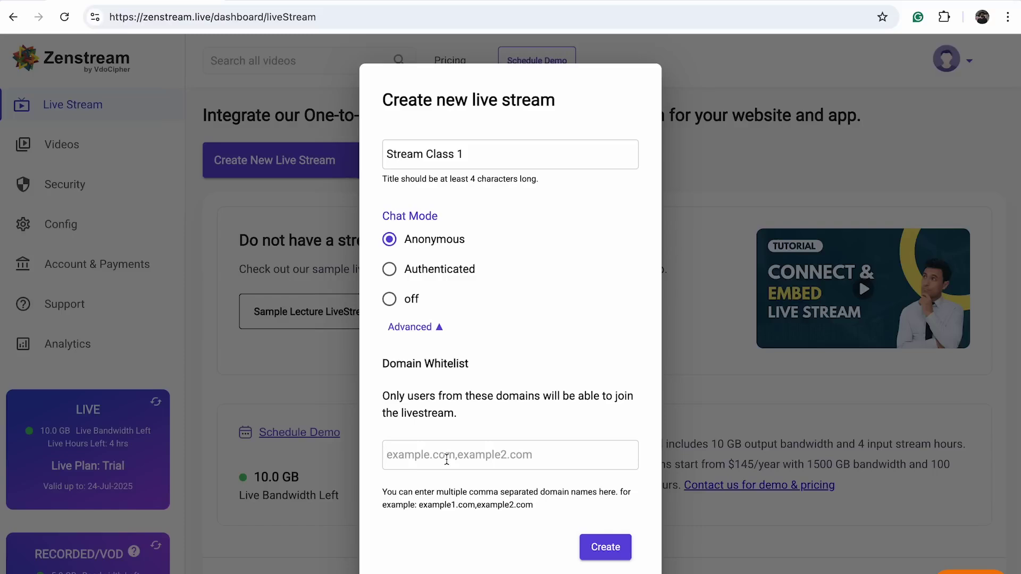
{"action": "left_click", "coordinate": [447, 460]}
{"action": "type", "text": "mysite.com"}
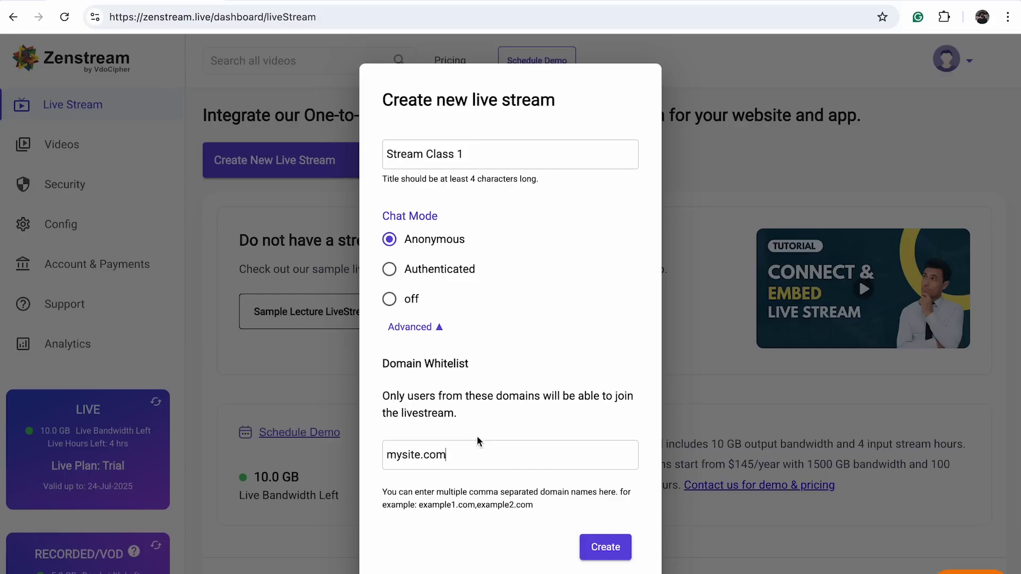
{"action": "double_click", "coordinate": [452, 457]}
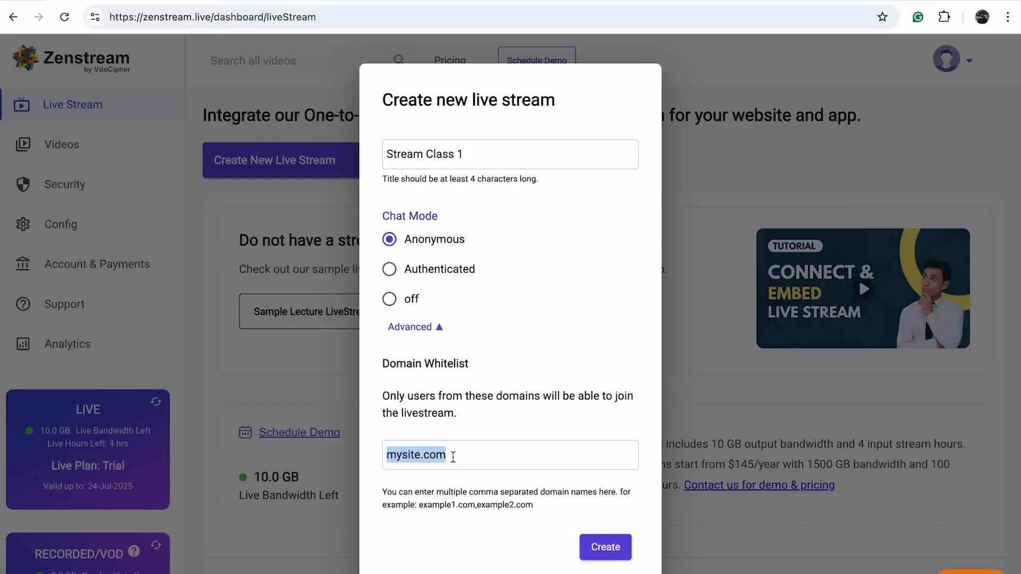
{"action": "key", "text": "BackSpace"}
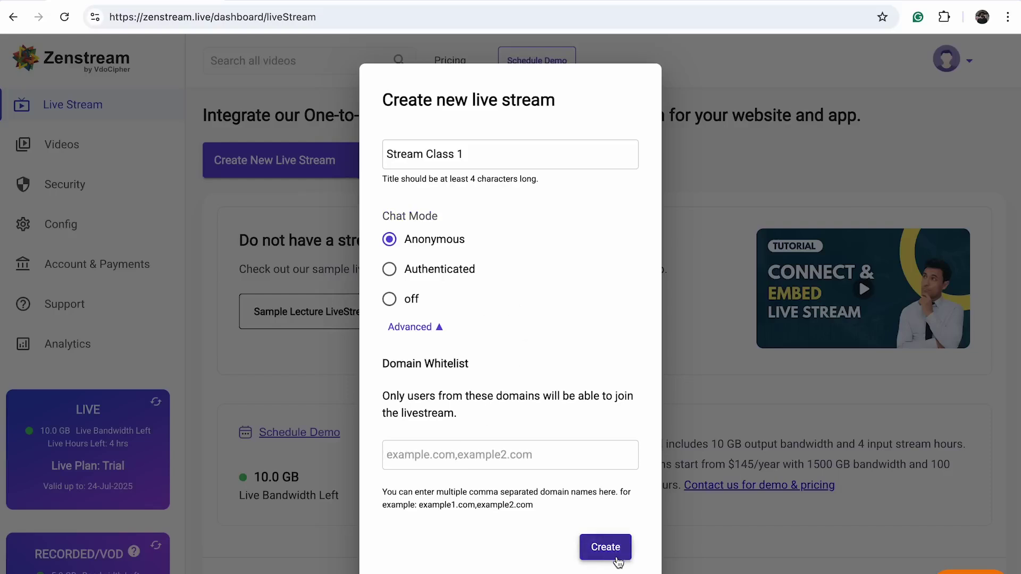
{"action": "left_click", "coordinate": [616, 553]}
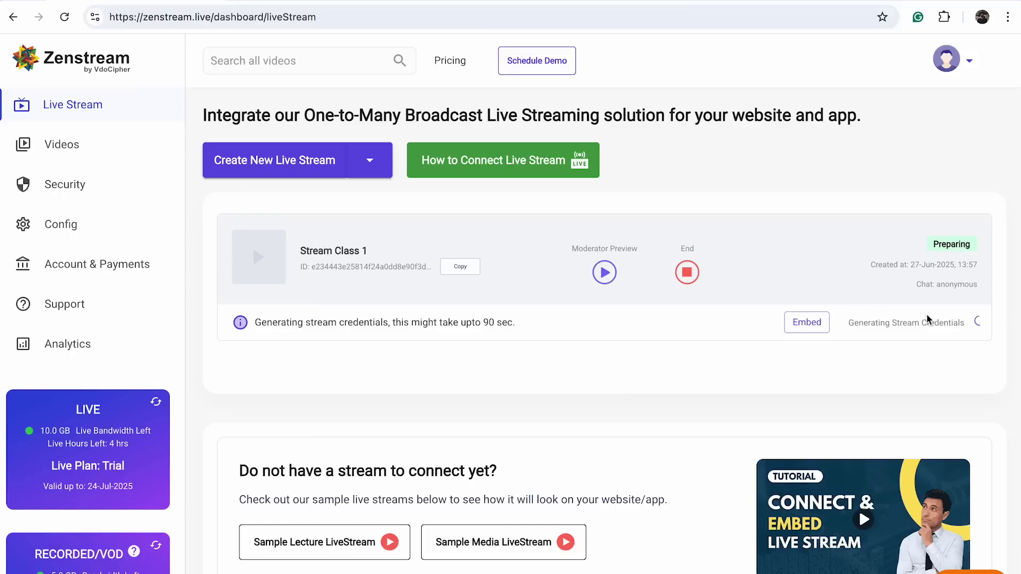
Step: Create a second live stream titled "Stream 2" with Anonymous chat and an empty domain whitelist
{"action": "left_click", "coordinate": [298, 166]}
{"action": "type", "text": "Str"}
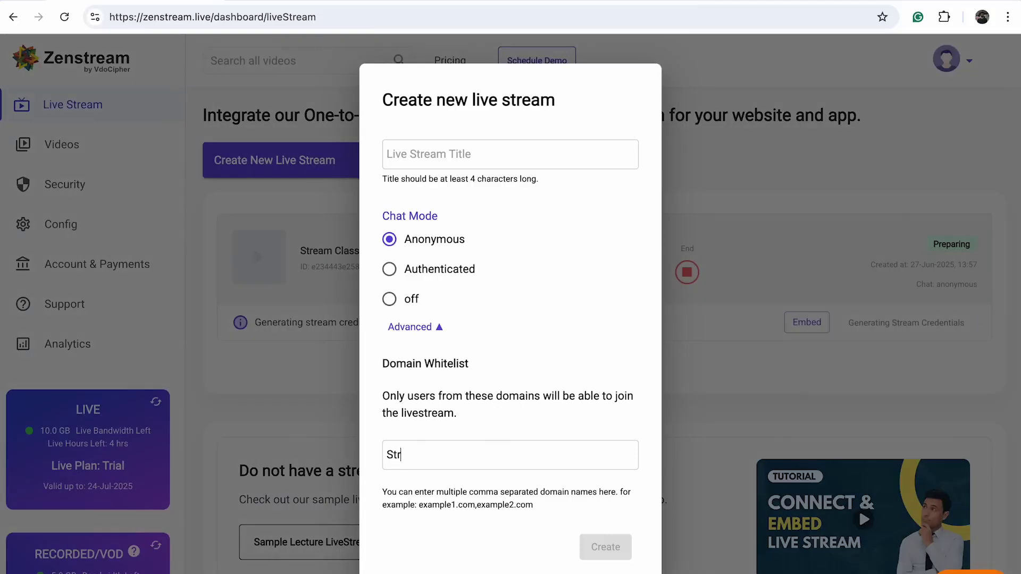
{"action": "key", "text": "BackSpace"}
{"action": "key", "text": "BackSpace"}
{"action": "type", "text": "Stream 2"}
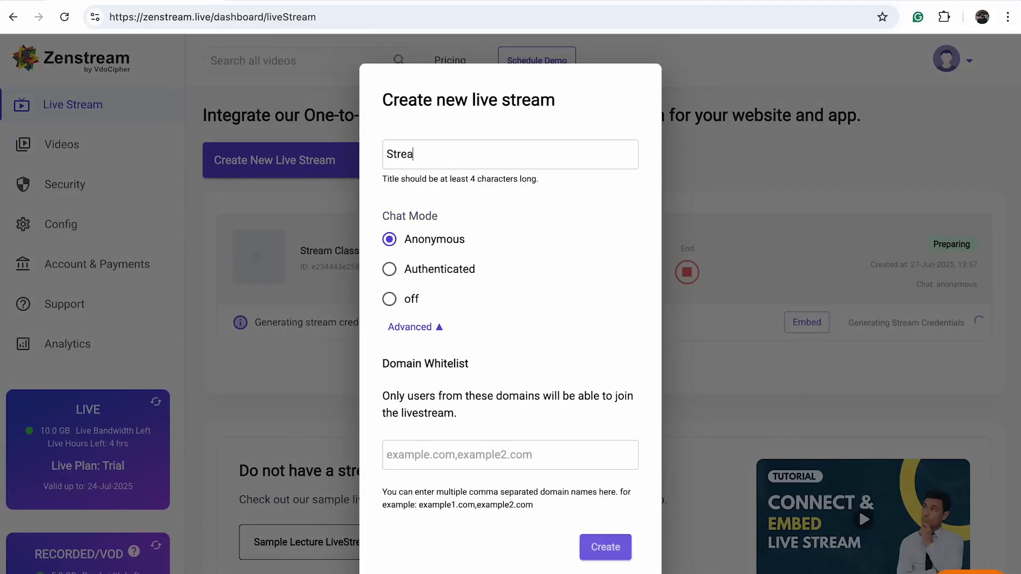
{"action": "left_click", "coordinate": [604, 547]}
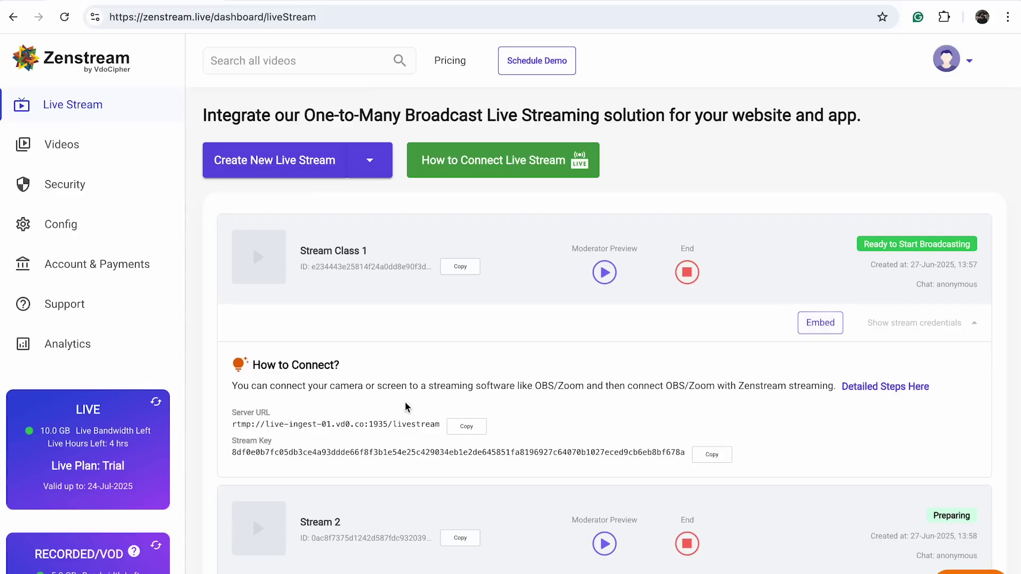
Step: Highlight the server URL and stream key of Stream Class 1 to examine its connection credentials
{"action": "double_click", "coordinate": [274, 448]}
{"action": "triple_click", "coordinate": [307, 425]}
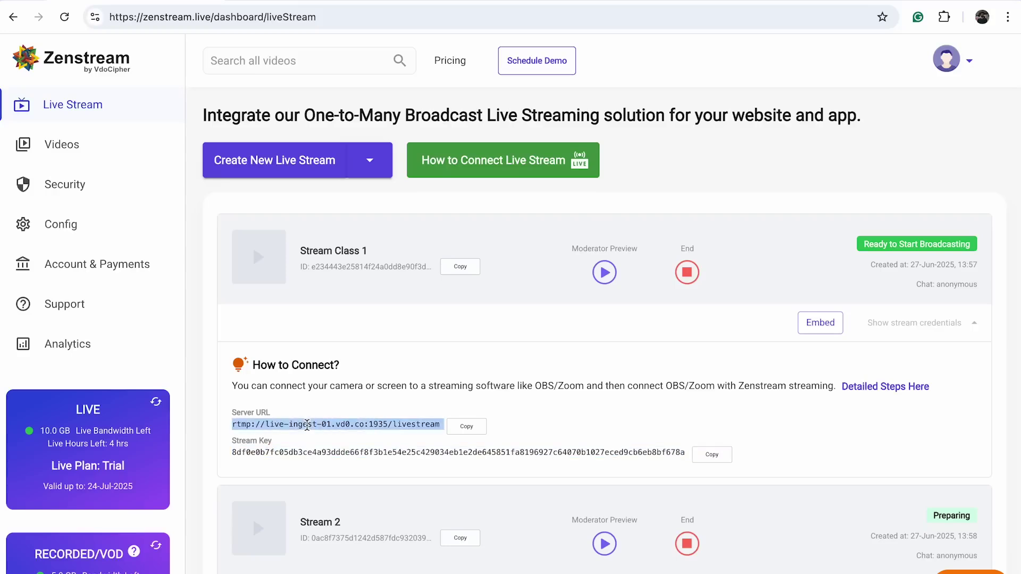
{"action": "double_click", "coordinate": [403, 451]}
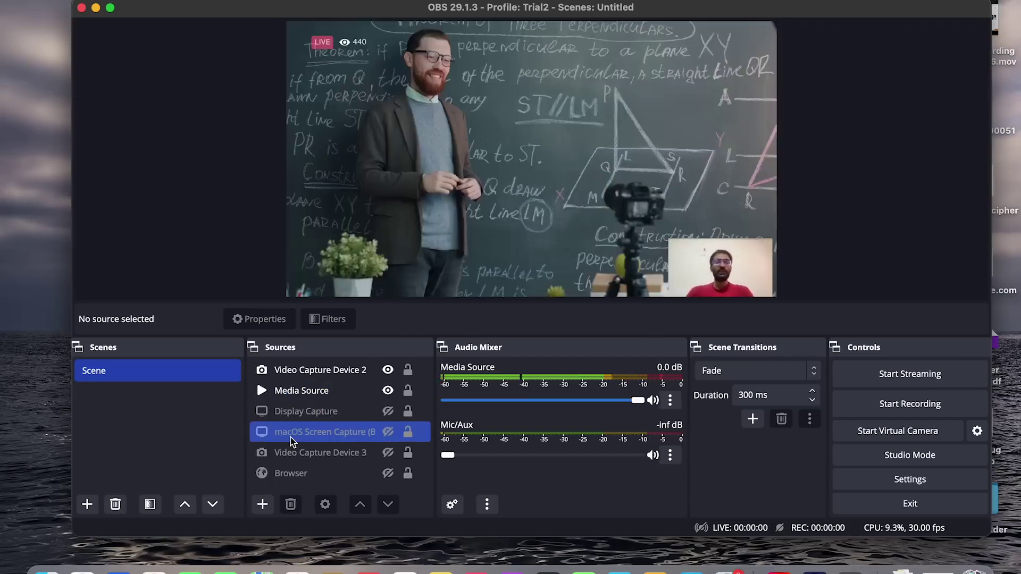
Step: Look through the source types that can be added to the scene in OBS
{"action": "left_click", "coordinate": [260, 508]}
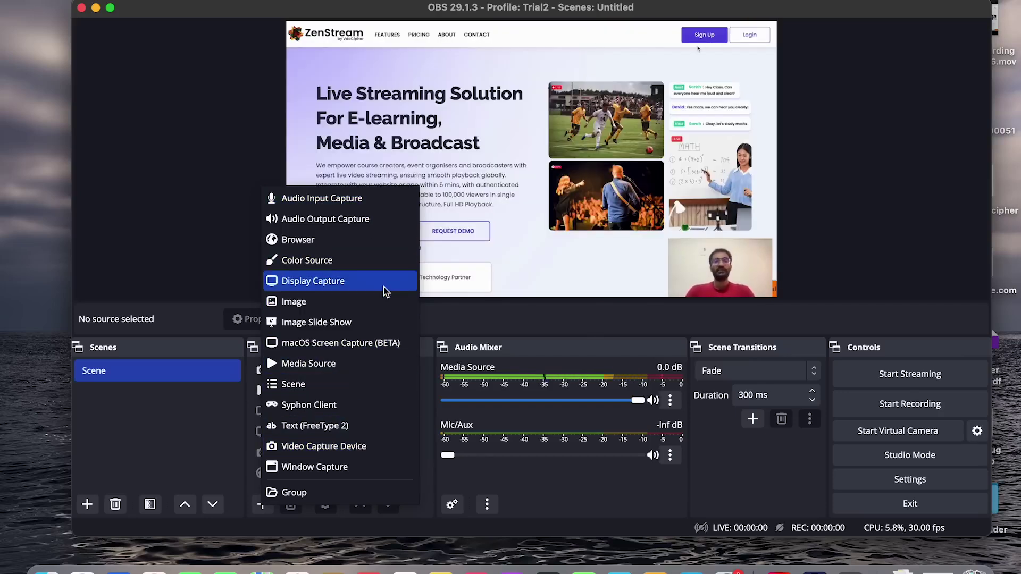
{"action": "left_click", "coordinate": [886, 160]}
Step: Reposition the media source and webcam overlay within the preview canvas, and hide the Video Capture Device 2 source
{"action": "left_click", "coordinate": [681, 75]}
{"action": "left_click_drag", "start_coordinate": [777, 22], "coordinate": [777, 53]}
{"action": "mouse_move", "coordinate": [715, 265]}
{"action": "left_mouse_down"}
{"action": "mouse_move", "coordinate": [710, 188]}
{"action": "mouse_move", "coordinate": [722, 269]}
{"action": "left_mouse_up"}
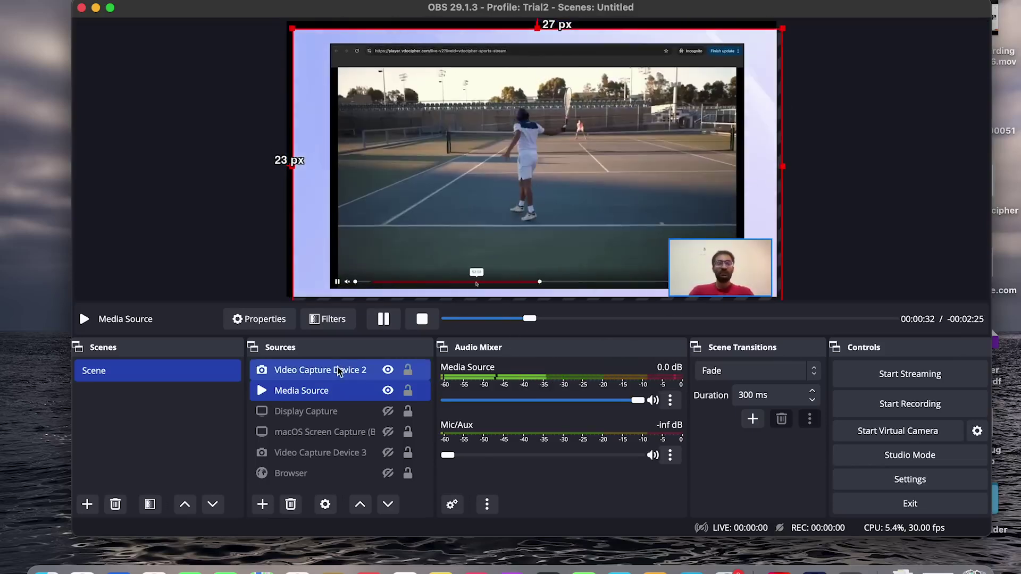
{"action": "left_click_drag", "start_coordinate": [655, 165], "coordinate": [540, 209]}
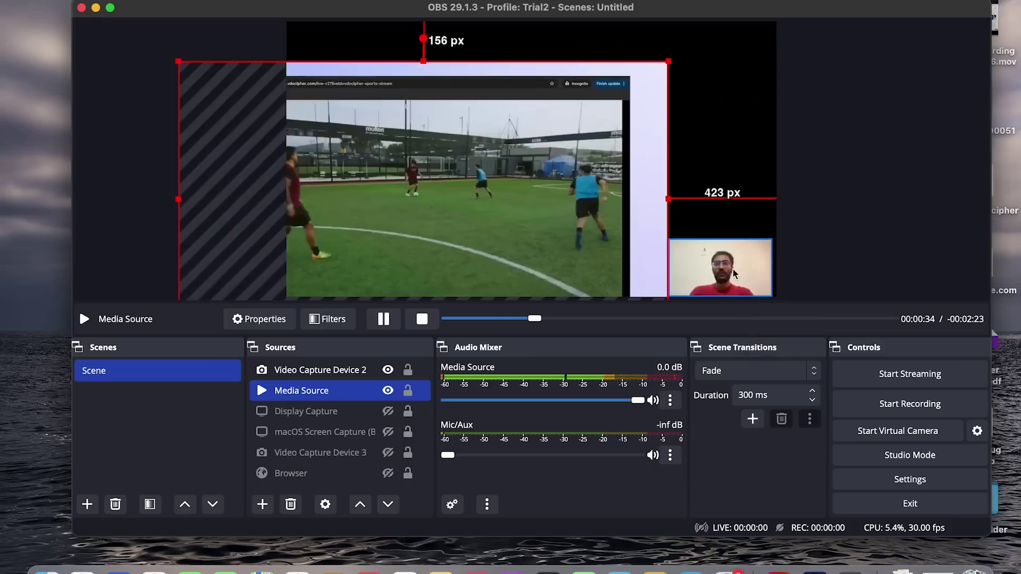
{"action": "mouse_move", "coordinate": [727, 293]}
{"action": "left_mouse_down"}
{"action": "mouse_move", "coordinate": [684, 196]}
{"action": "mouse_move", "coordinate": [713, 171]}
{"action": "mouse_move", "coordinate": [728, 291]}
{"action": "left_mouse_up"}
{"action": "left_click", "coordinate": [625, 115]}
{"action": "left_click_drag", "start_coordinate": [624, 115], "coordinate": [661, 116]}
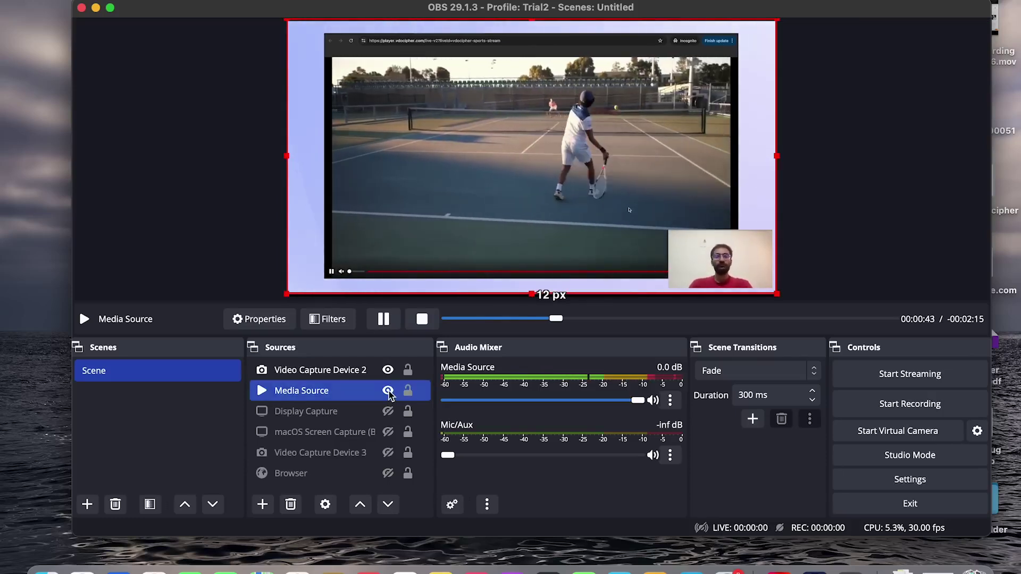
{"action": "left_click", "coordinate": [387, 370]}
{"action": "left_click", "coordinate": [319, 411]}
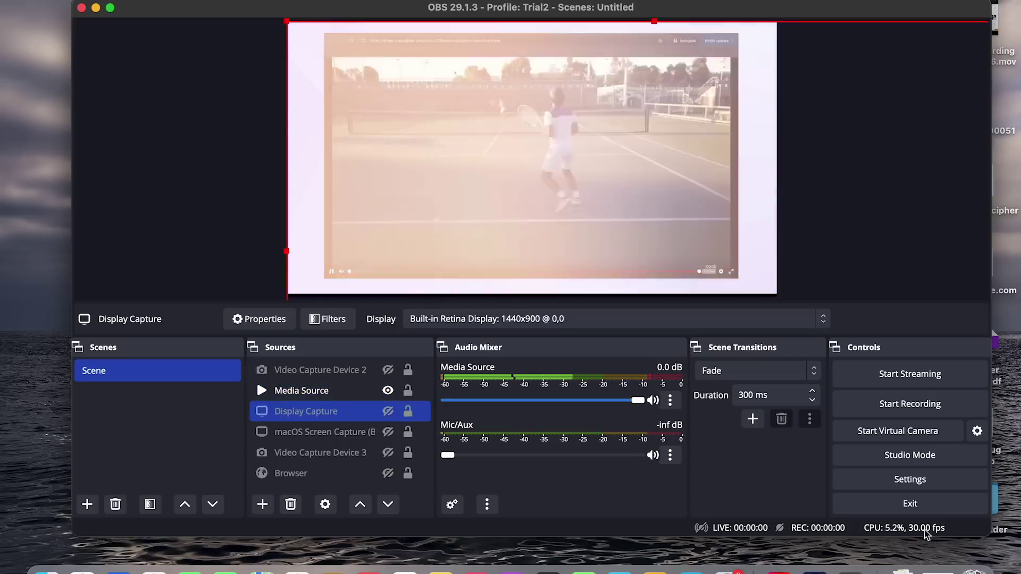
Step: Set the OBS custom stream server to Stream 2's server URL from Zenstream, rtmp://live-ingest-01.vd0.co:1935/livestream
{"action": "left_click", "coordinate": [892, 476]}
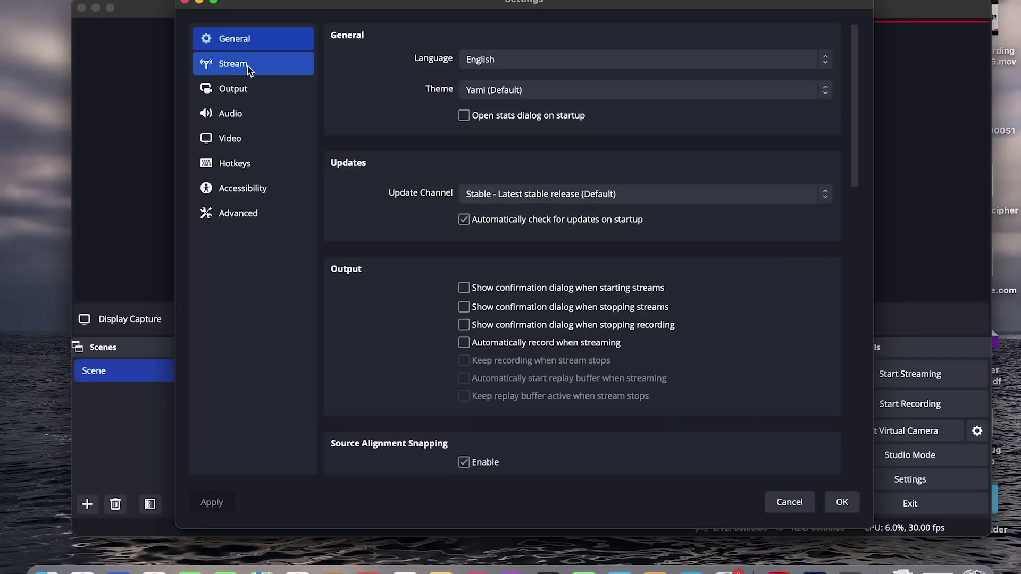
{"action": "left_click", "coordinate": [228, 65]}
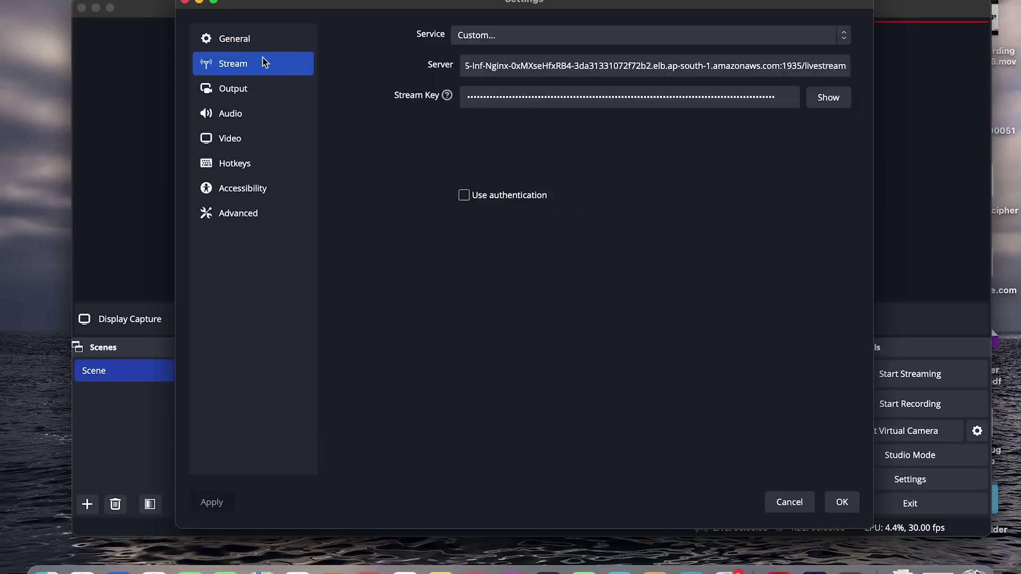
{"action": "left_click", "coordinate": [485, 67]}
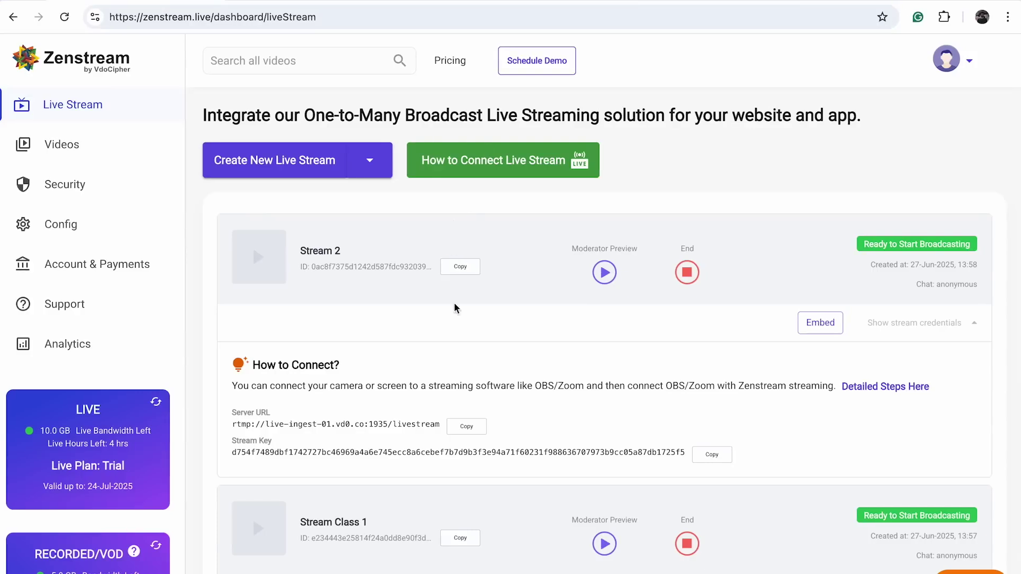
{"action": "left_click", "coordinate": [466, 426]}
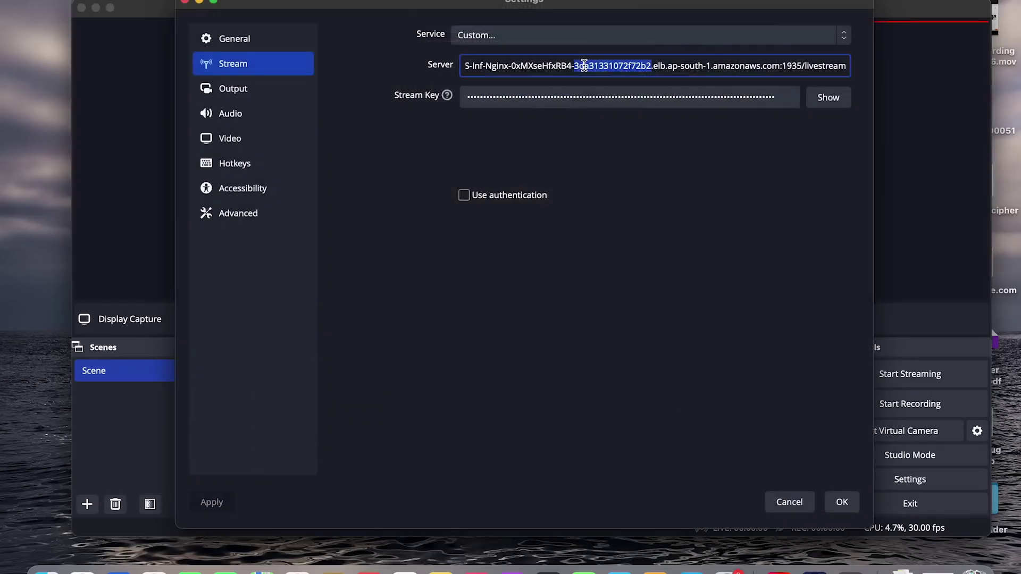
{"action": "triple_click", "coordinate": [584, 65]}
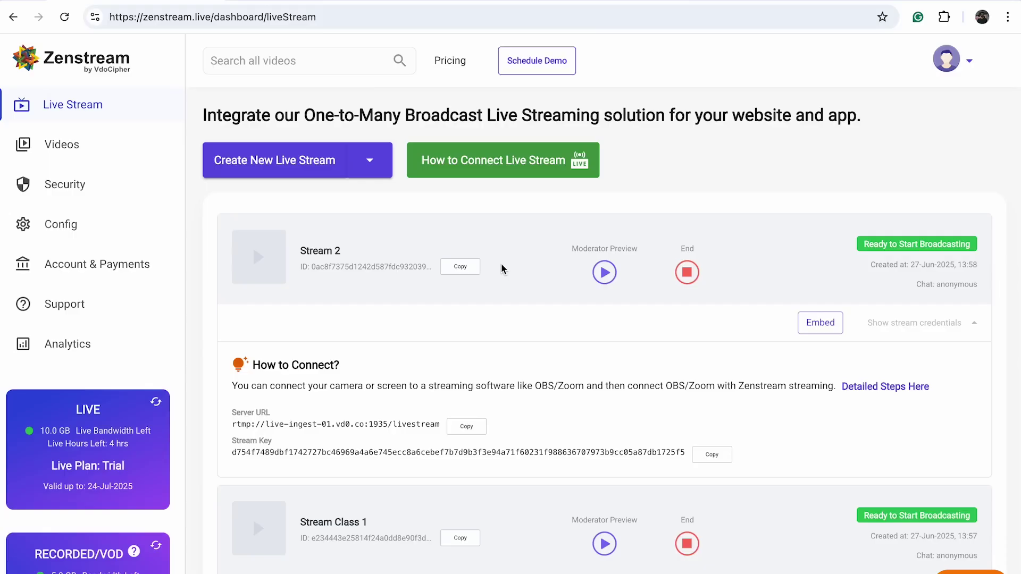
{"action": "key", "text": "super+v"}
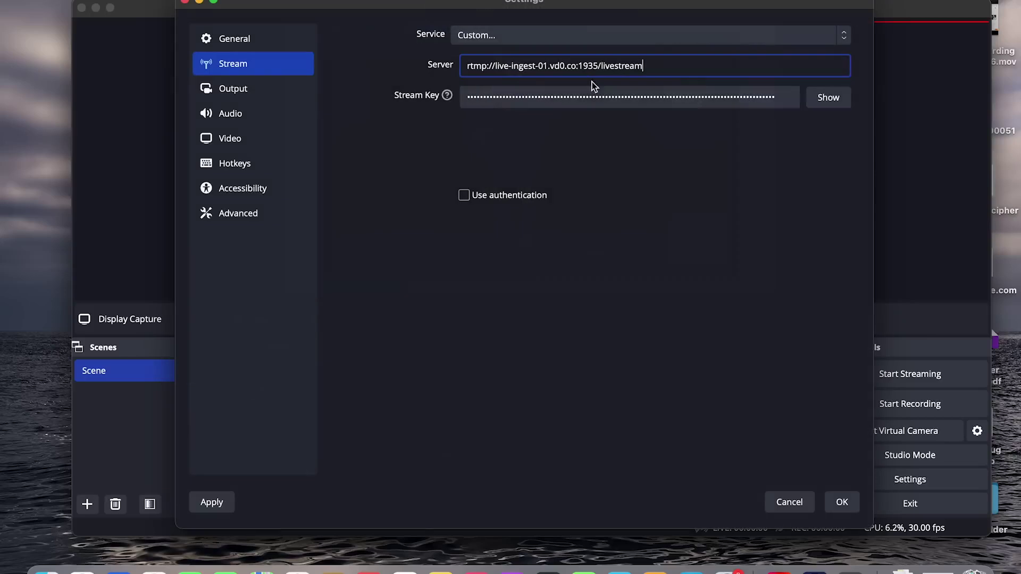
Step: Replace the OBS stream key with the one copied from Stream 2 in Zenstream and save the settings
{"action": "triple_click", "coordinate": [592, 96]}
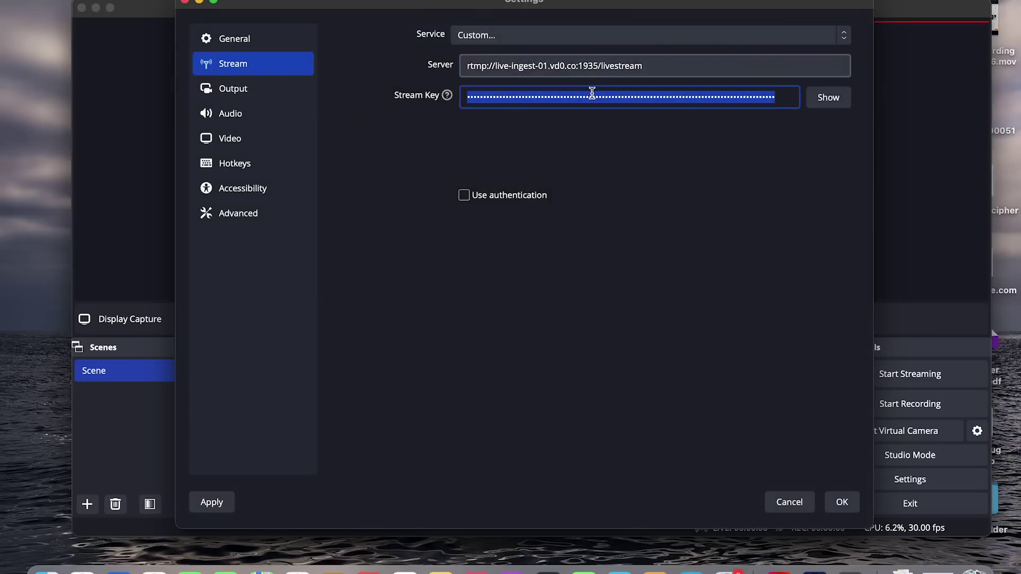
{"action": "key", "text": "super+v"}
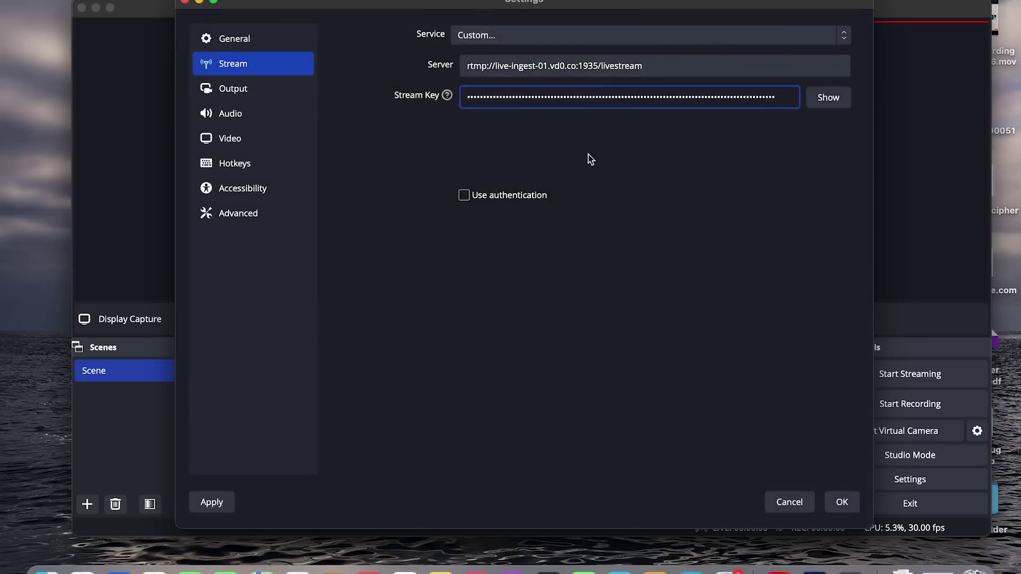
{"action": "left_click", "coordinate": [840, 502]}
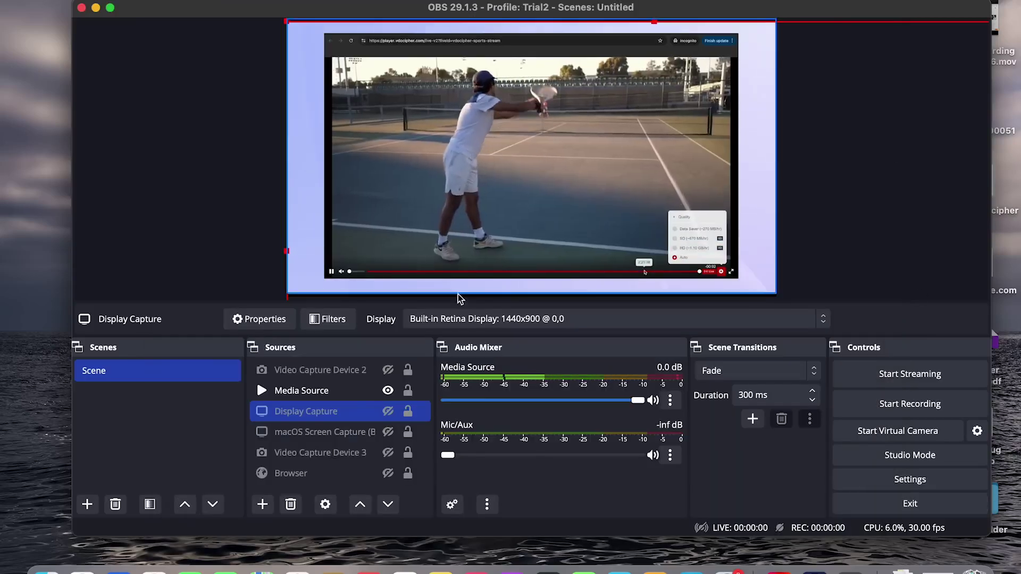
Step: Review the streaming bitrate and encoder output settings, and the video resolution and frame rate settings
{"action": "left_click", "coordinate": [875, 480]}
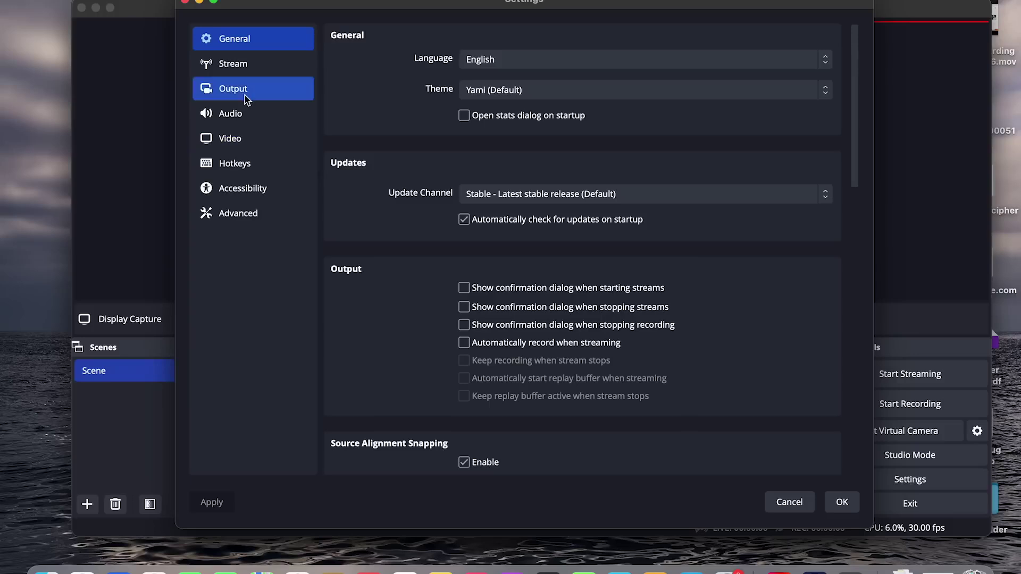
{"action": "left_click", "coordinate": [246, 67]}
{"action": "left_click", "coordinate": [246, 80]}
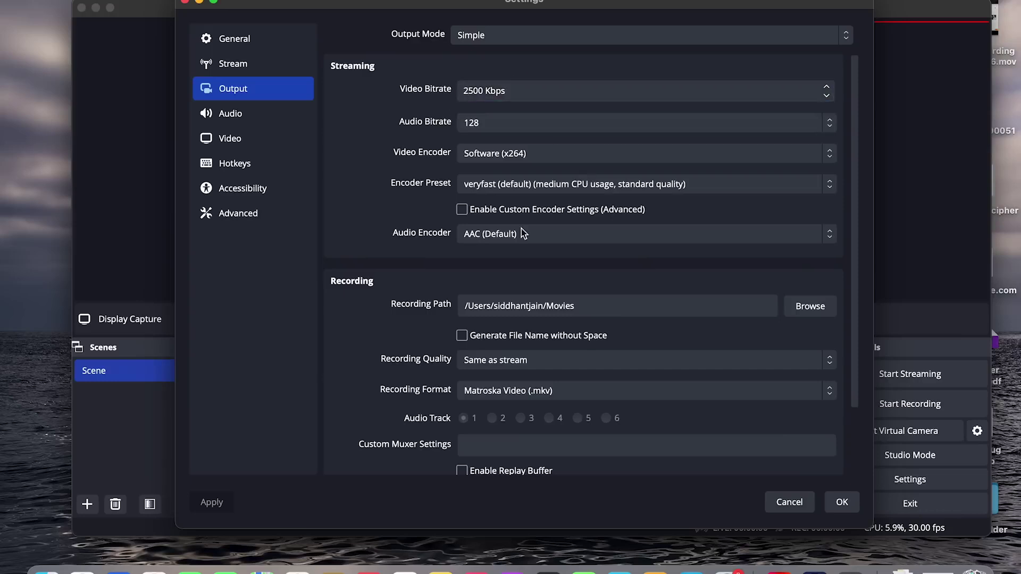
{"action": "scroll", "coordinate": [493, 280], "scroll_direction": "down", "scroll_amount": 3}
{"action": "left_click", "coordinate": [242, 137]}
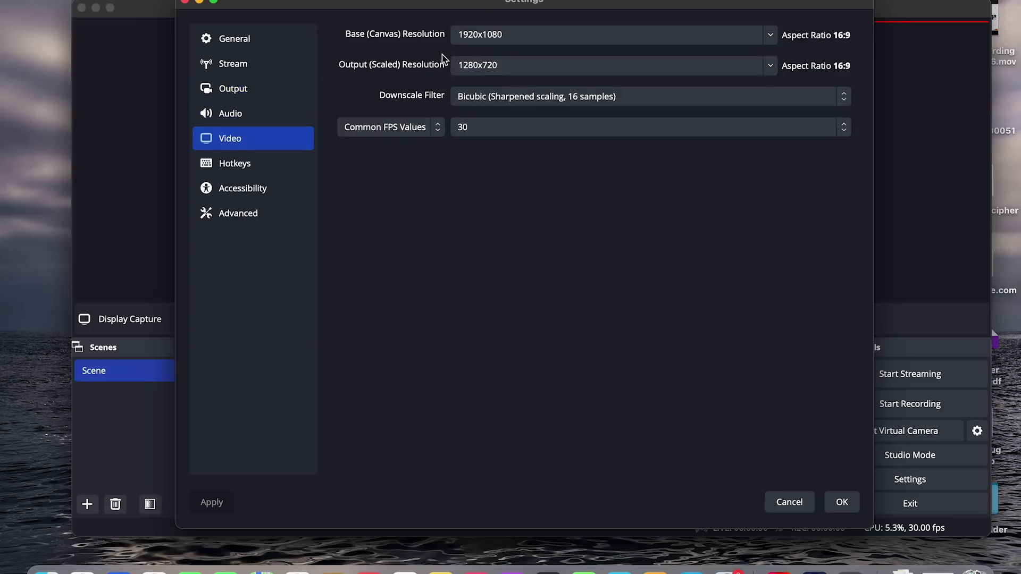
Step: Recheck the stream, output, audio and video settings pages
{"action": "left_click", "coordinate": [260, 67]}
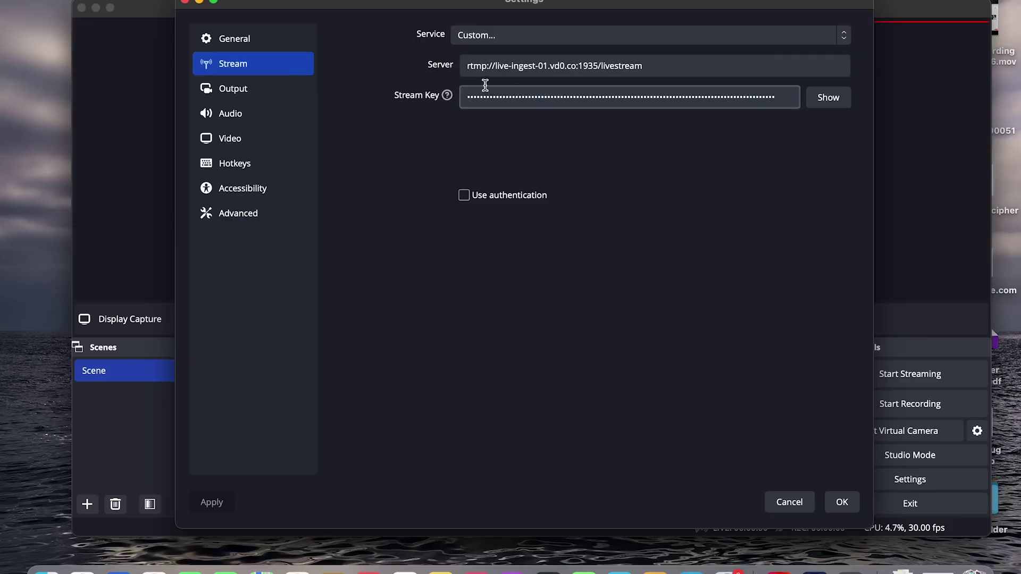
{"action": "left_click", "coordinate": [249, 88]}
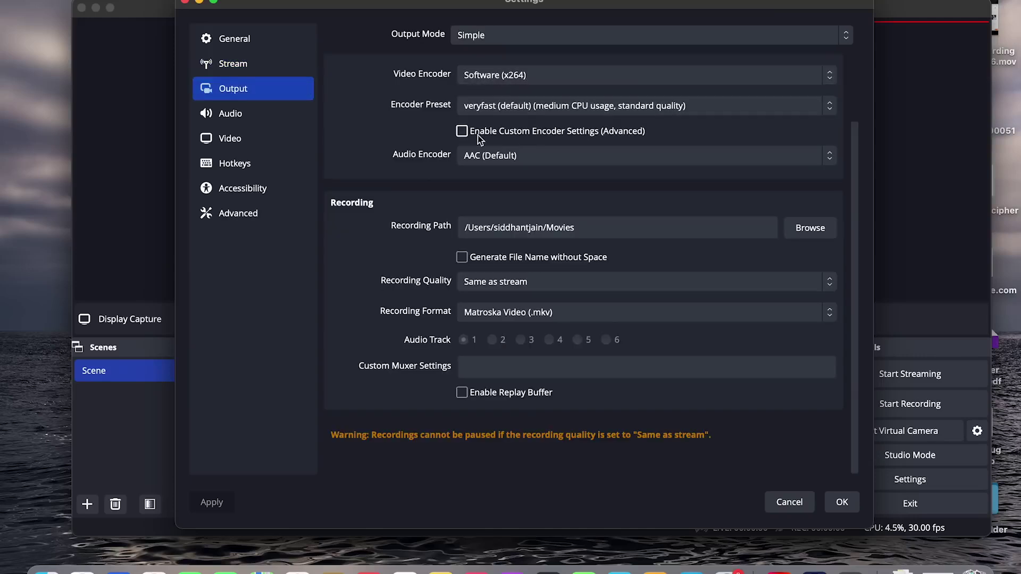
{"action": "left_click", "coordinate": [246, 112]}
{"action": "left_click", "coordinate": [247, 138]}
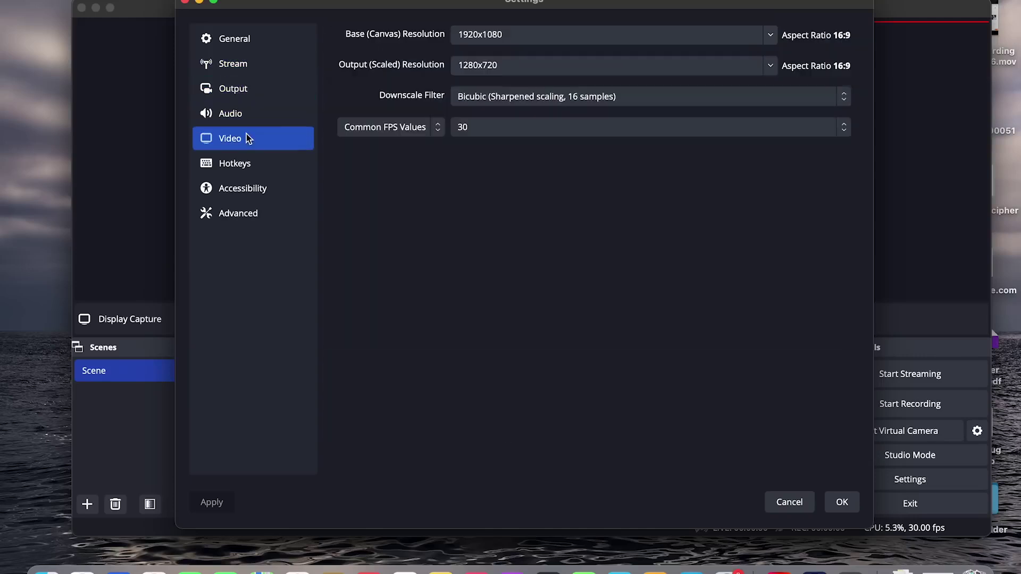
{"action": "left_click", "coordinate": [241, 63]}
{"action": "left_click", "coordinate": [260, 40]}
{"action": "left_click", "coordinate": [259, 63]}
{"action": "left_click", "coordinate": [258, 85]}
{"action": "left_click", "coordinate": [260, 112]}
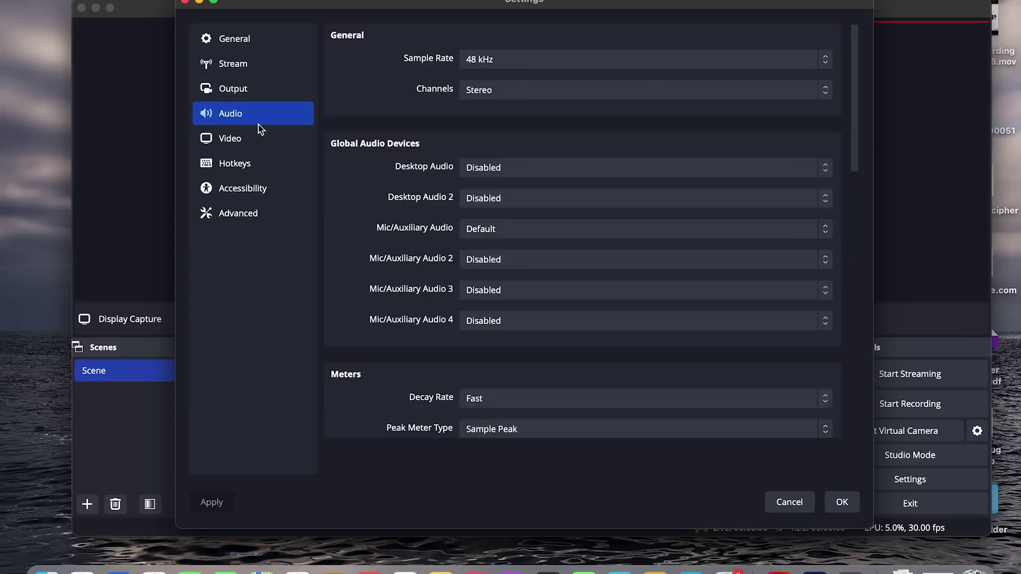
Step: Finish checking the video, hotkeys and output settings in OBS, accept the settings and start streaming
{"action": "left_click", "coordinate": [260, 146]}
{"action": "left_click", "coordinate": [258, 162]}
{"action": "left_click", "coordinate": [260, 141]}
{"action": "left_click", "coordinate": [256, 89]}
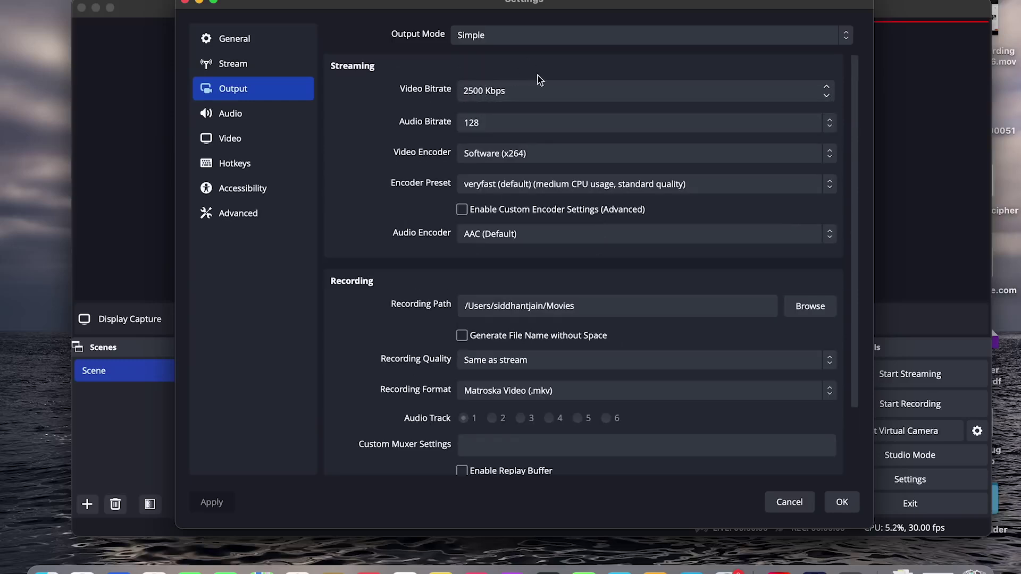
{"action": "left_click", "coordinate": [839, 502]}
{"action": "left_click", "coordinate": [895, 379]}
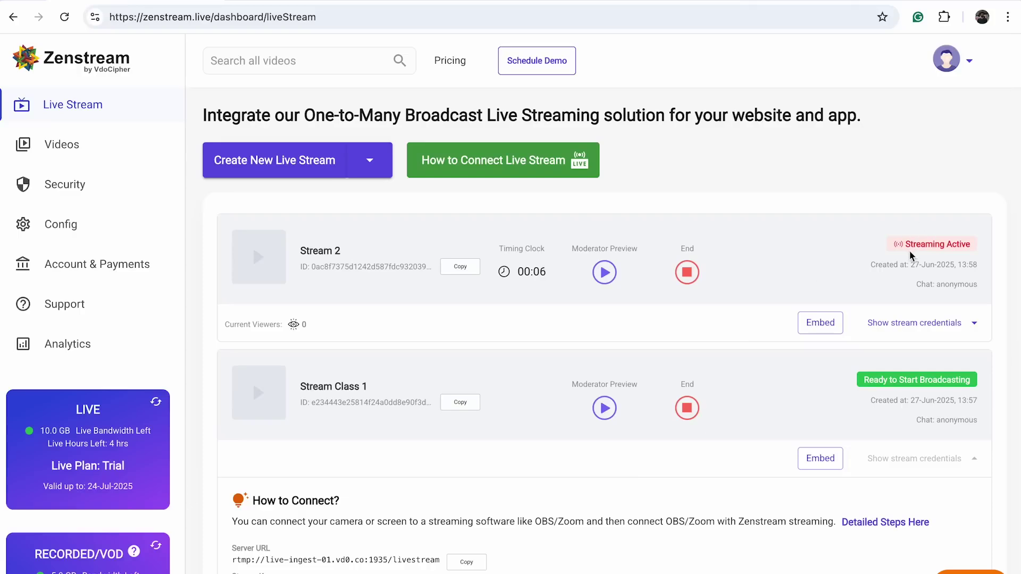
Step: Switch to the Zenstream dashboard, check Stream 2's broadcast status and open its moderator preview
{"action": "triple_click", "coordinate": [912, 265]}
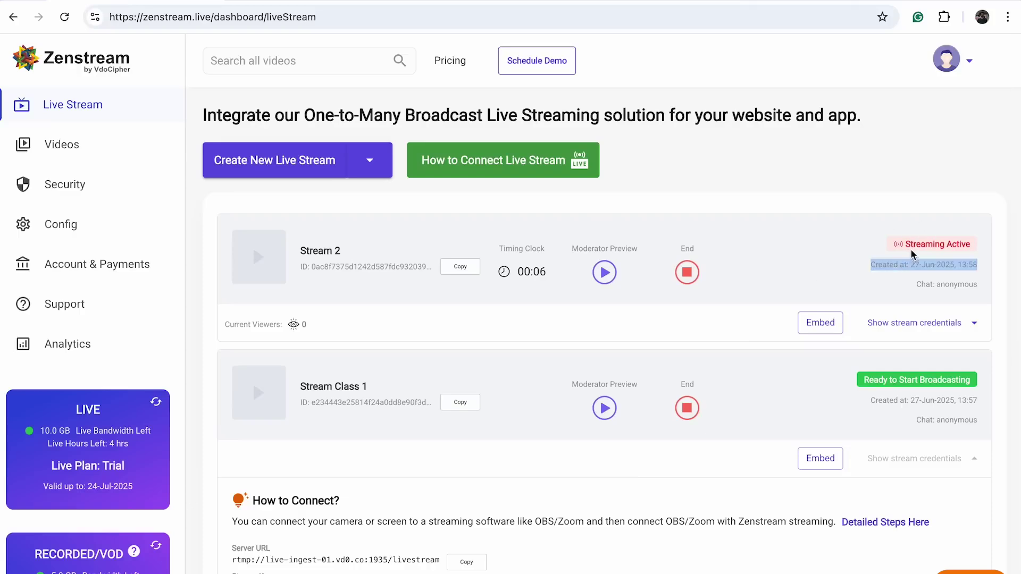
{"action": "triple_click", "coordinate": [923, 244]}
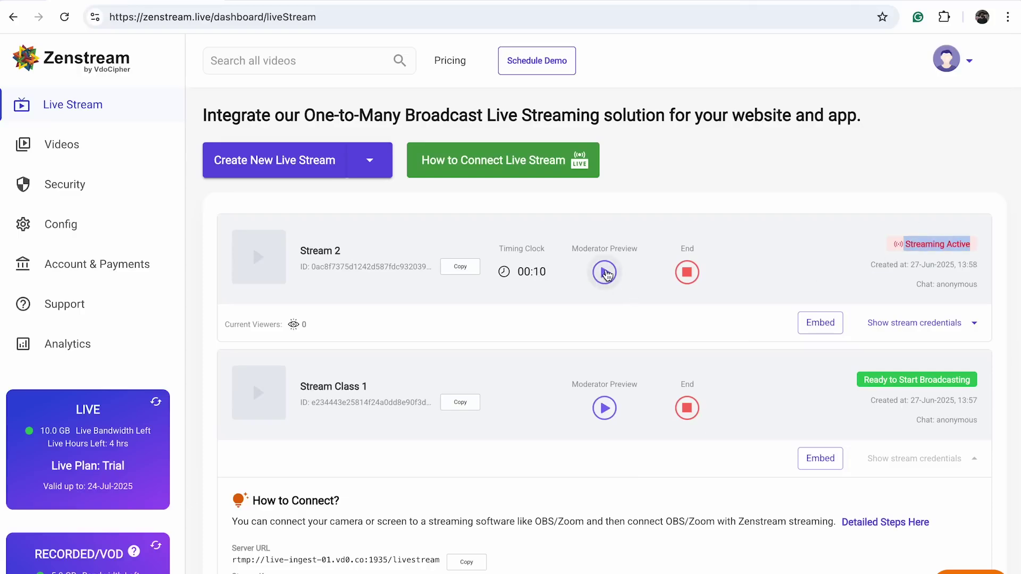
{"action": "left_click", "coordinate": [605, 272]}
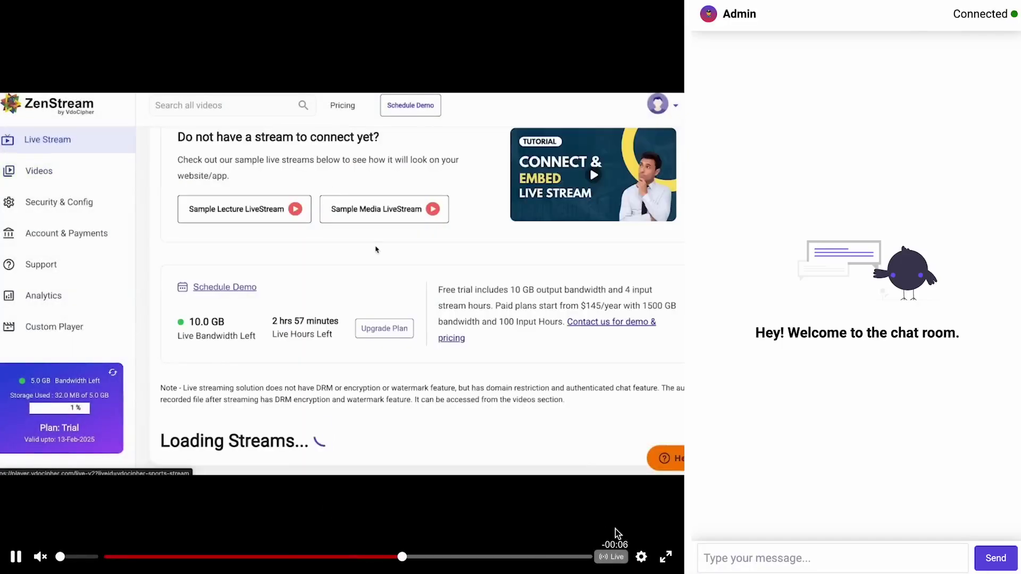
Step: Seek back and forth through the live preview's playback and view the player's quality options
{"action": "left_click", "coordinate": [488, 557]}
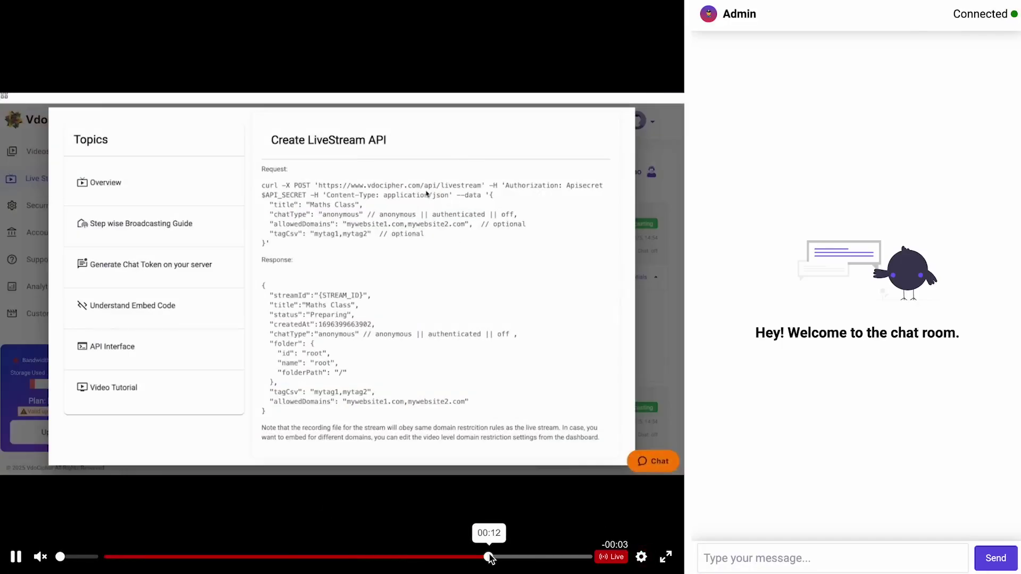
{"action": "left_click", "coordinate": [349, 557]}
{"action": "left_click", "coordinate": [541, 557]}
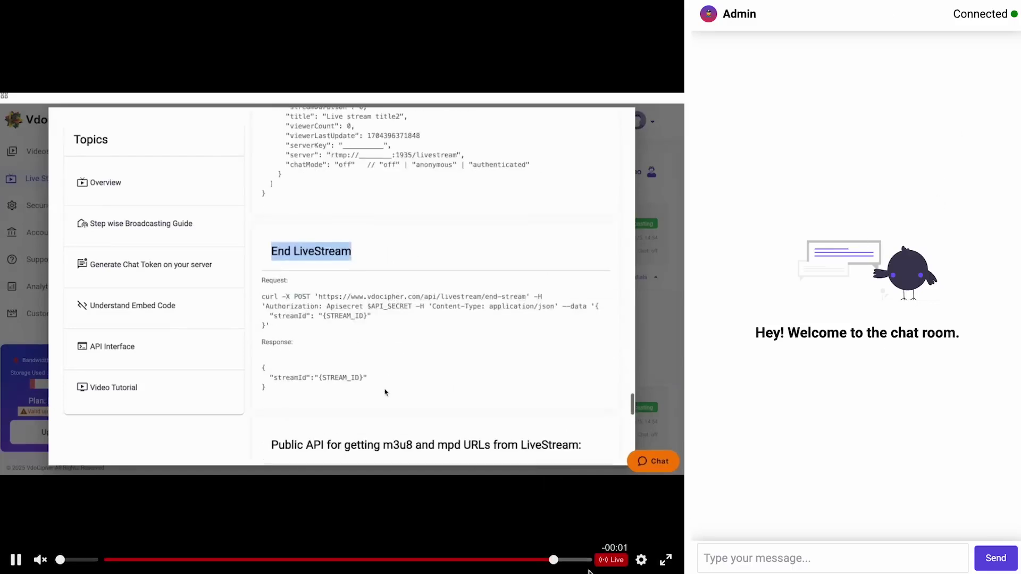
{"action": "left_click", "coordinate": [643, 556]}
{"action": "left_click", "coordinate": [606, 521]}
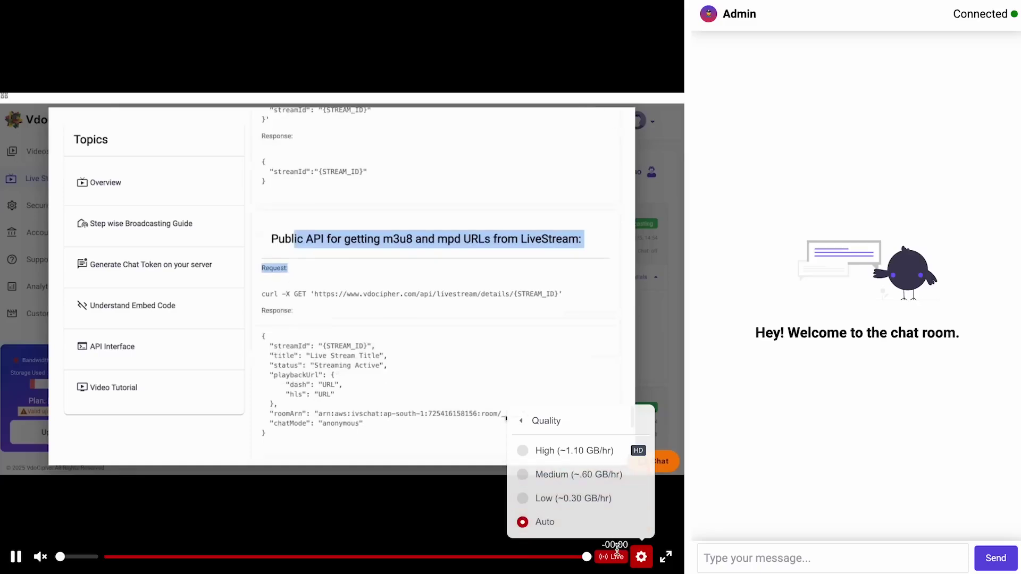
{"action": "left_click", "coordinate": [632, 556]}
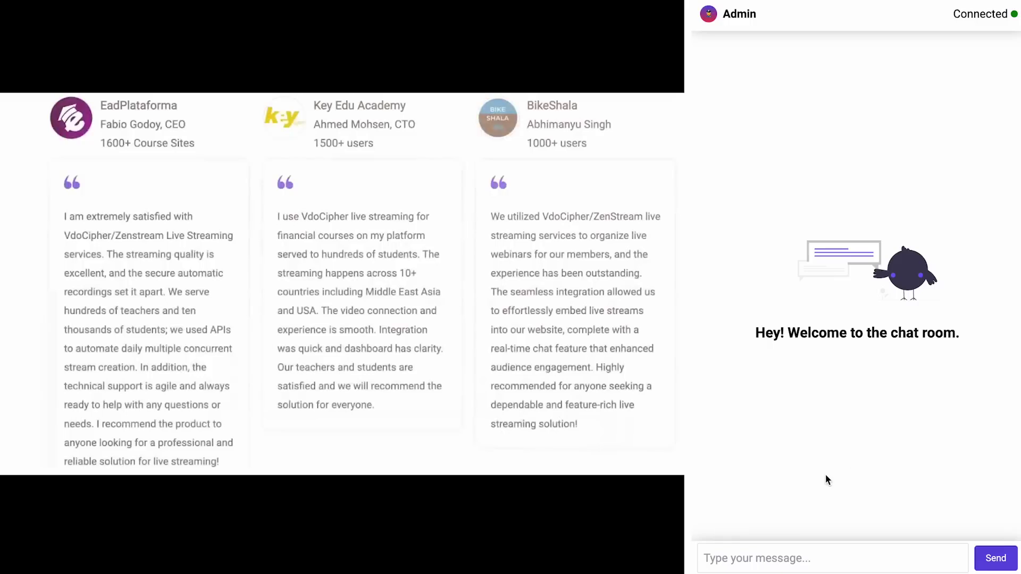
Step: Send a message in the preview's chat room that introduces the teacher by name and as moderator
{"action": "left_click", "coordinate": [802, 554]}
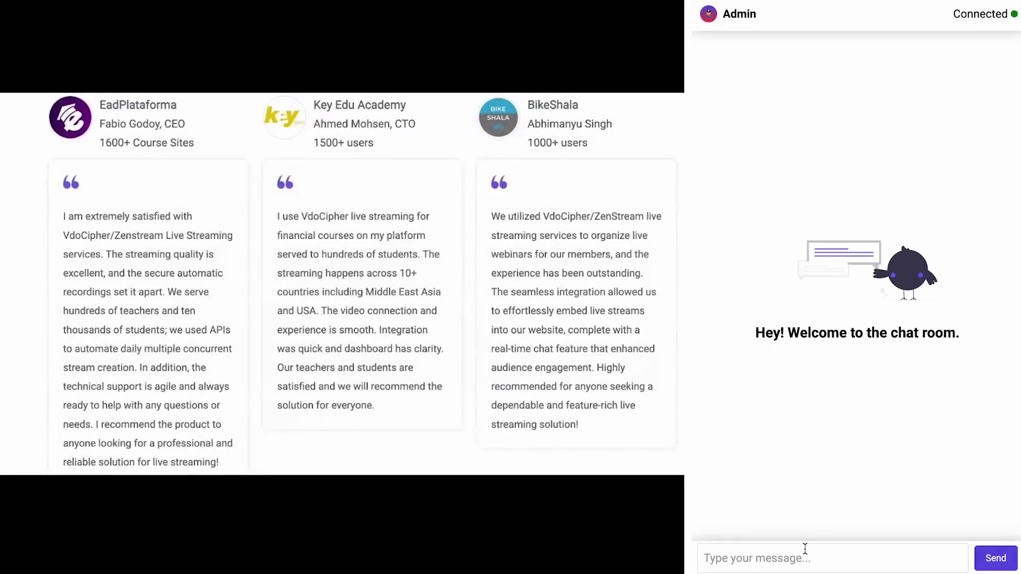
{"action": "type", "text": "Hi , I am t4"}
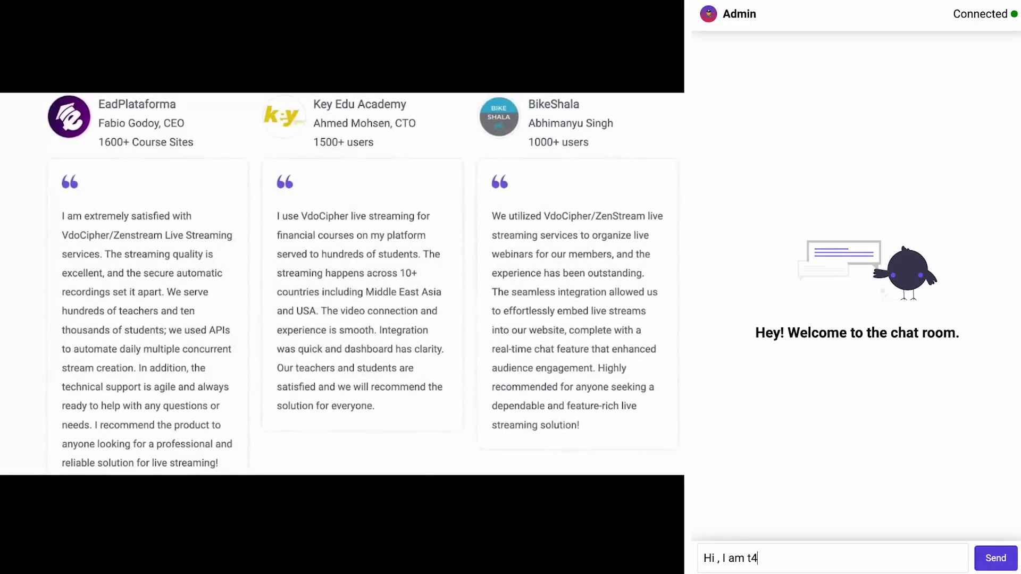
{"action": "key", "text": "BackSpace"}
{"action": "type", "text": "eacher john and mo"}
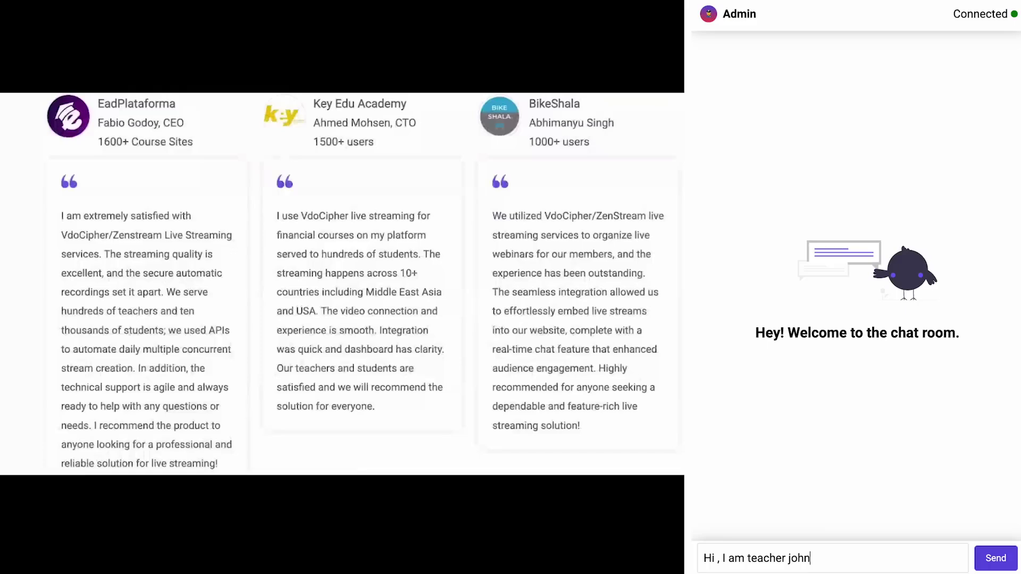
{"action": "type", "text": "derator"}
{"action": "key", "text": "Return"}
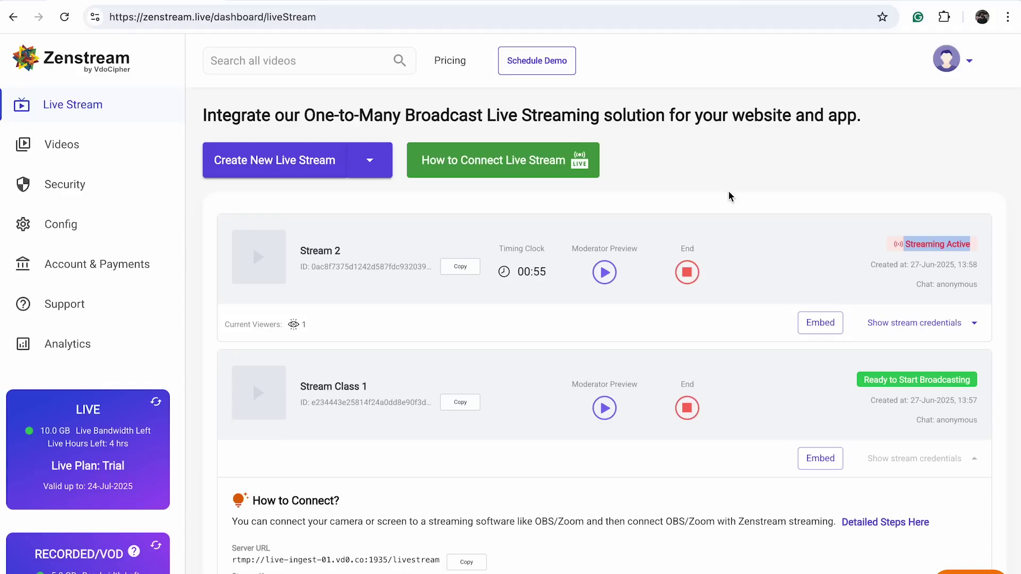
Step: Copy the live player and chat embed codes of Stream 2 from the dashboard, recopy the player code and close the dialog
{"action": "left_click", "coordinate": [812, 322]}
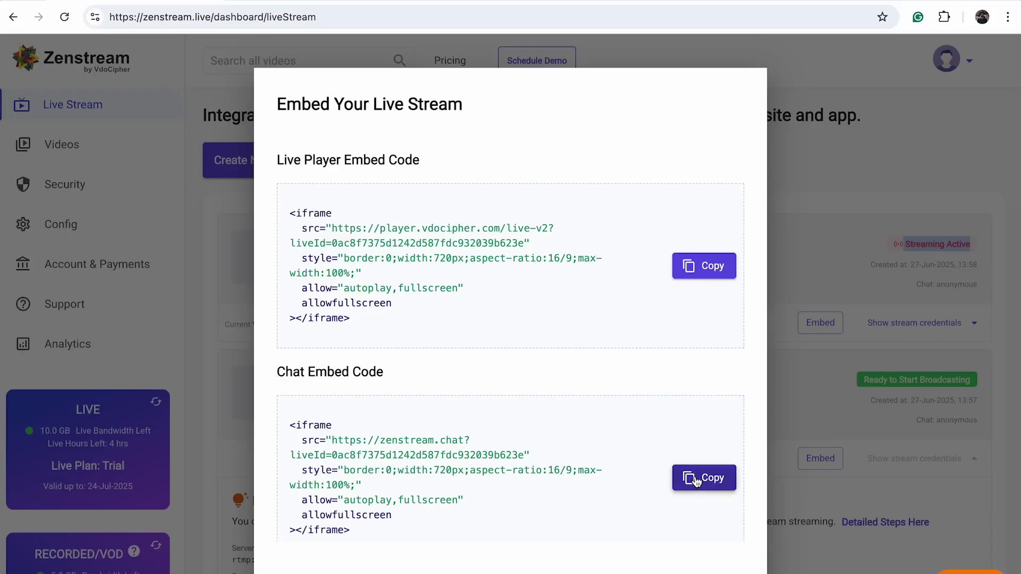
{"action": "left_click", "coordinate": [725, 272]}
{"action": "left_click", "coordinate": [702, 478]}
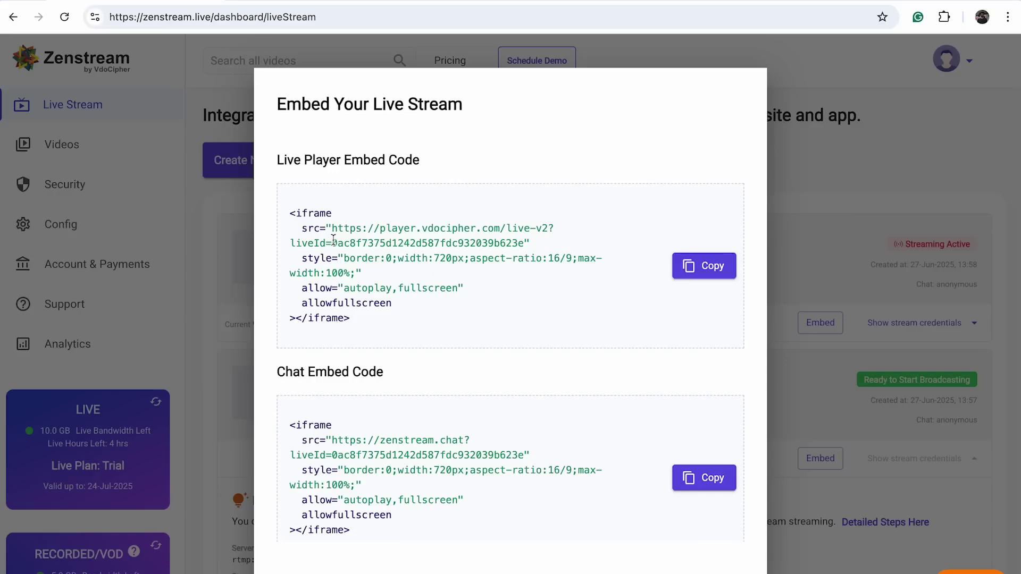
{"action": "left_click_drag", "start_coordinate": [293, 214], "coordinate": [440, 330]}
{"action": "left_click", "coordinate": [440, 329]}
{"action": "left_click", "coordinate": [702, 266]}
{"action": "left_click", "coordinate": [850, 164]}
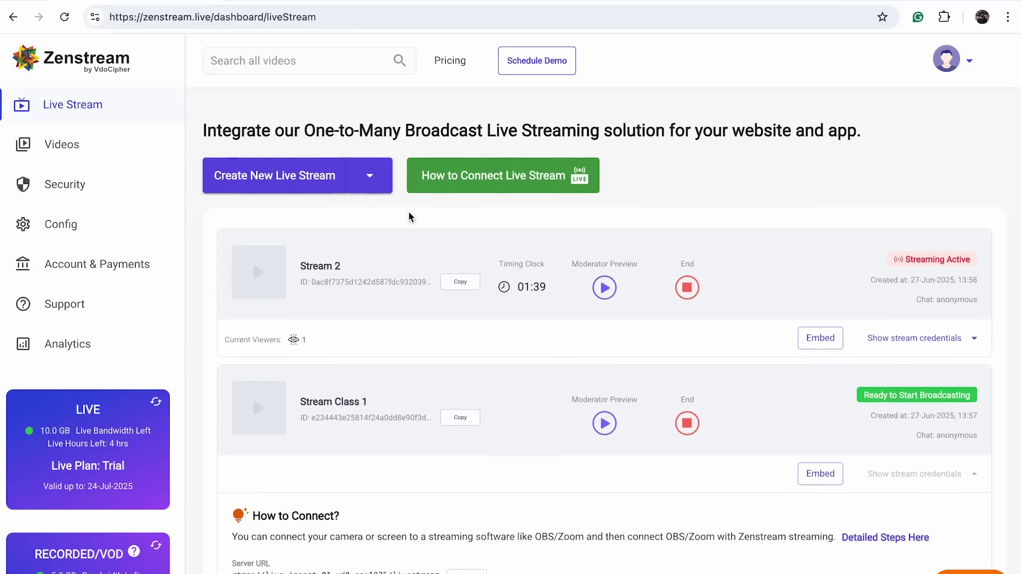
Step: Open the guide on connecting a live stream and examine its OBS and Zoom setup and step-wise broadcasting sections
{"action": "left_click", "coordinate": [523, 161]}
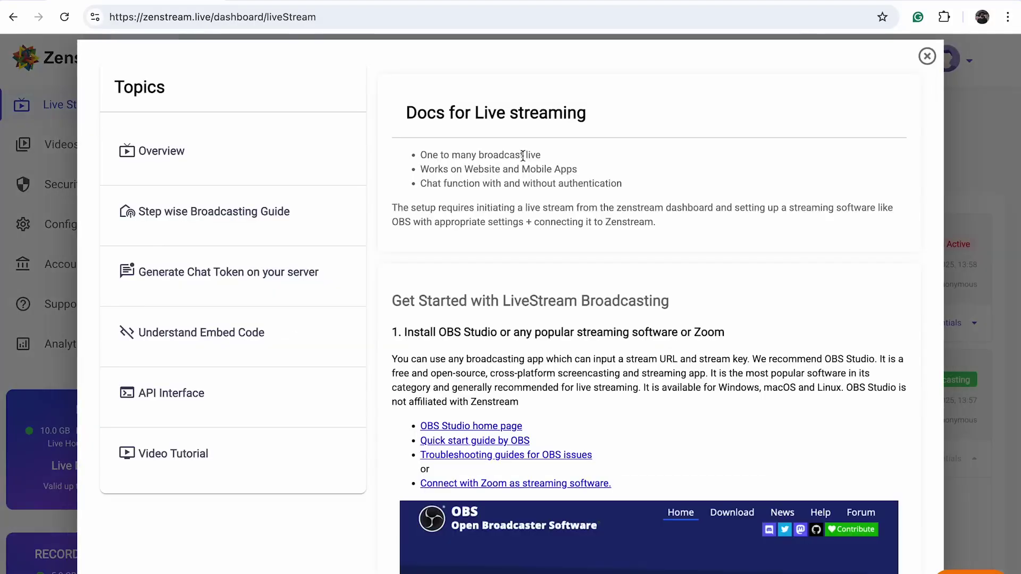
{"action": "scroll", "coordinate": [508, 189], "scroll_direction": "down", "scroll_amount": 5}
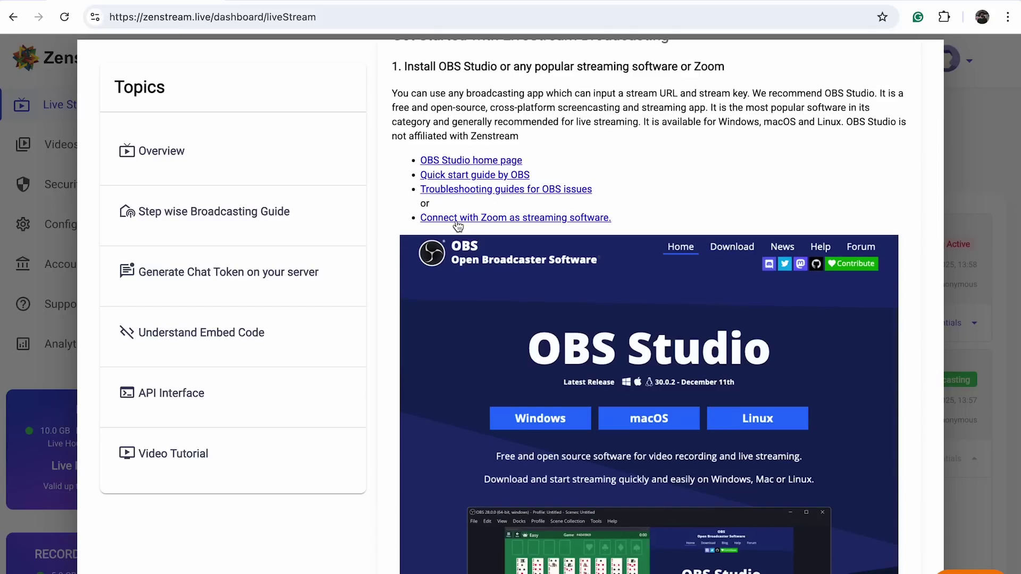
{"action": "scroll", "coordinate": [546, 256], "scroll_direction": "down", "scroll_amount": 2}
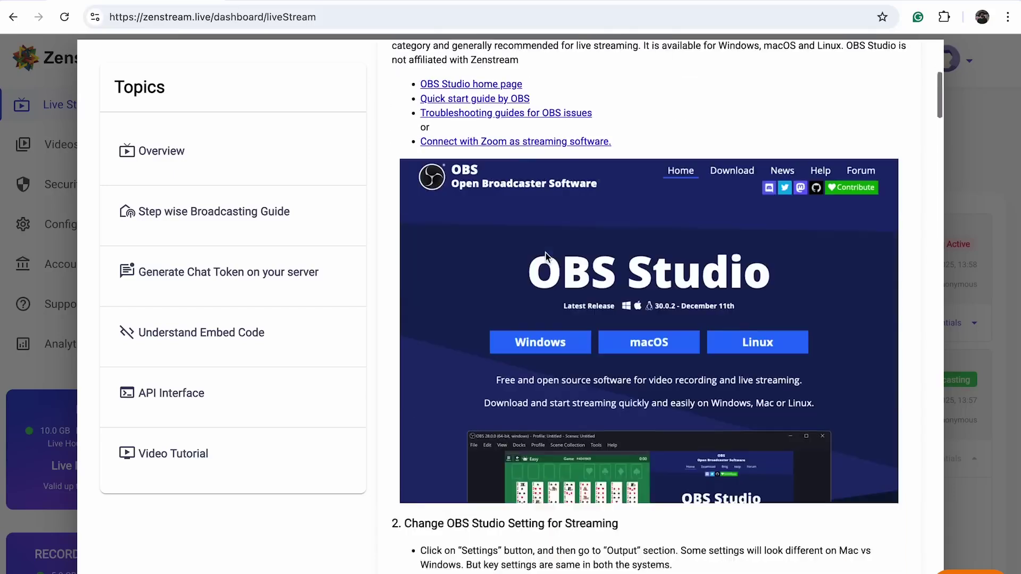
{"action": "scroll", "coordinate": [546, 256], "scroll_direction": "down", "scroll_amount": 20}
{"action": "scroll", "coordinate": [545, 257], "scroll_direction": "down", "scroll_amount": 20}
{"action": "scroll", "coordinate": [545, 258], "scroll_direction": "up", "scroll_amount": 20}
{"action": "scroll", "coordinate": [545, 257], "scroll_direction": "down", "scroll_amount": 20}
{"action": "scroll", "coordinate": [546, 253], "scroll_direction": "up", "scroll_amount": 5}
Step: Examine the documentation on generating chat tokens for authenticated chat and on the live stream embed code
{"action": "triple_click", "coordinate": [476, 212]}
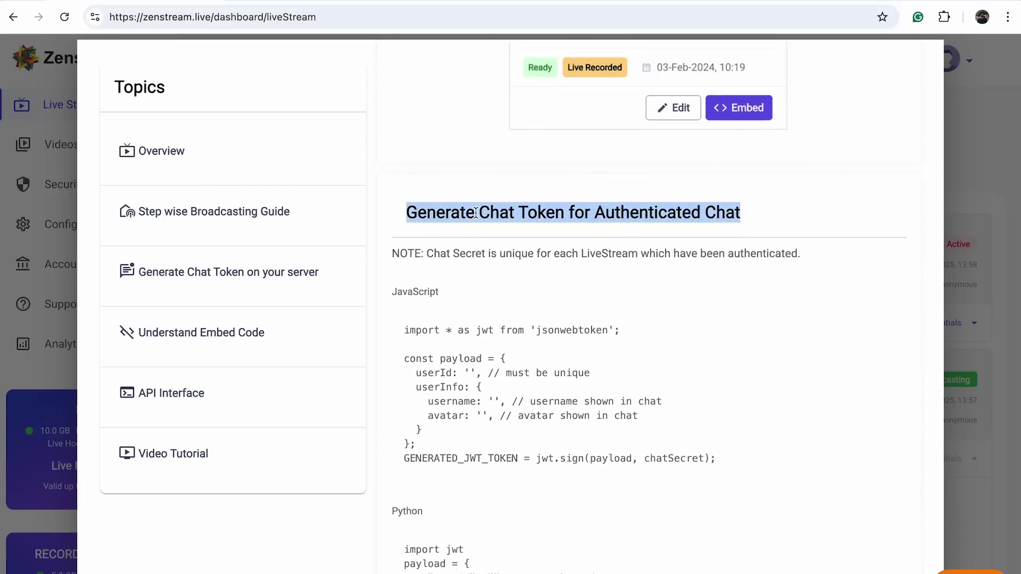
{"action": "scroll", "coordinate": [640, 212], "scroll_direction": "down", "scroll_amount": 3}
{"action": "scroll", "coordinate": [640, 211], "scroll_direction": "up", "scroll_amount": 3}
{"action": "scroll", "coordinate": [640, 211], "scroll_direction": "down", "scroll_amount": 20}
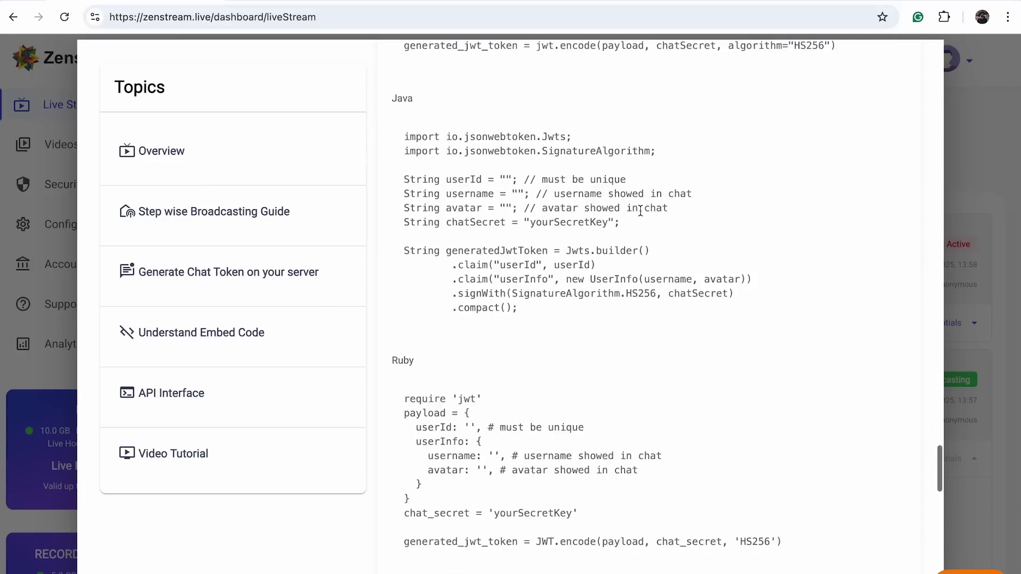
{"action": "scroll", "coordinate": [640, 211], "scroll_direction": "up", "scroll_amount": 4}
{"action": "scroll", "coordinate": [640, 211], "scroll_direction": "down", "scroll_amount": 10}
{"action": "scroll", "coordinate": [640, 211], "scroll_direction": "up", "scroll_amount": 4}
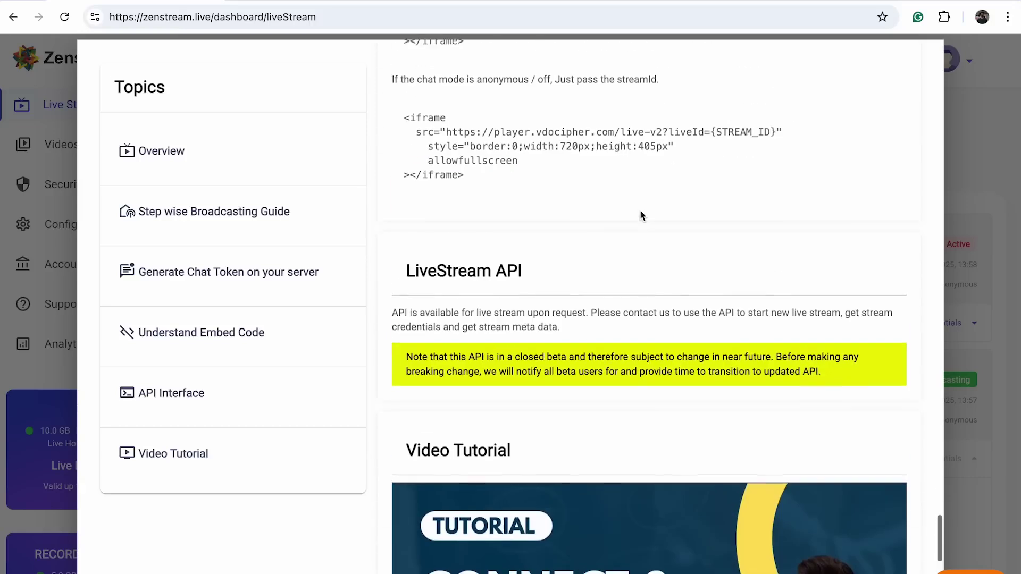
{"action": "scroll", "coordinate": [641, 212], "scroll_direction": "up", "scroll_amount": 15}
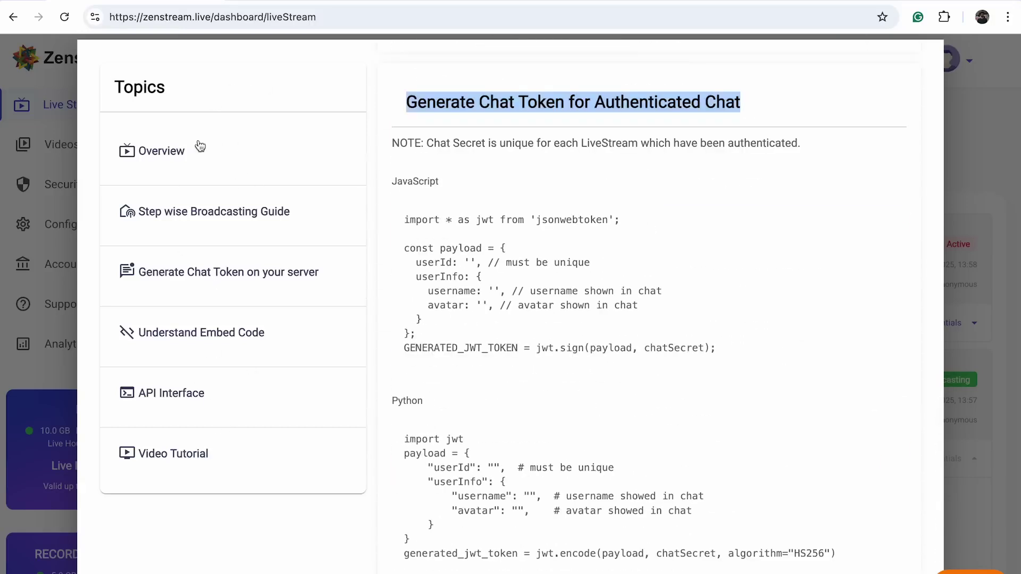
{"action": "scroll", "coordinate": [567, 287], "scroll_direction": "down", "scroll_amount": 3}
{"action": "scroll", "coordinate": [566, 288], "scroll_direction": "down", "scroll_amount": 8}
{"action": "scroll", "coordinate": [567, 288], "scroll_direction": "up", "scroll_amount": 20}
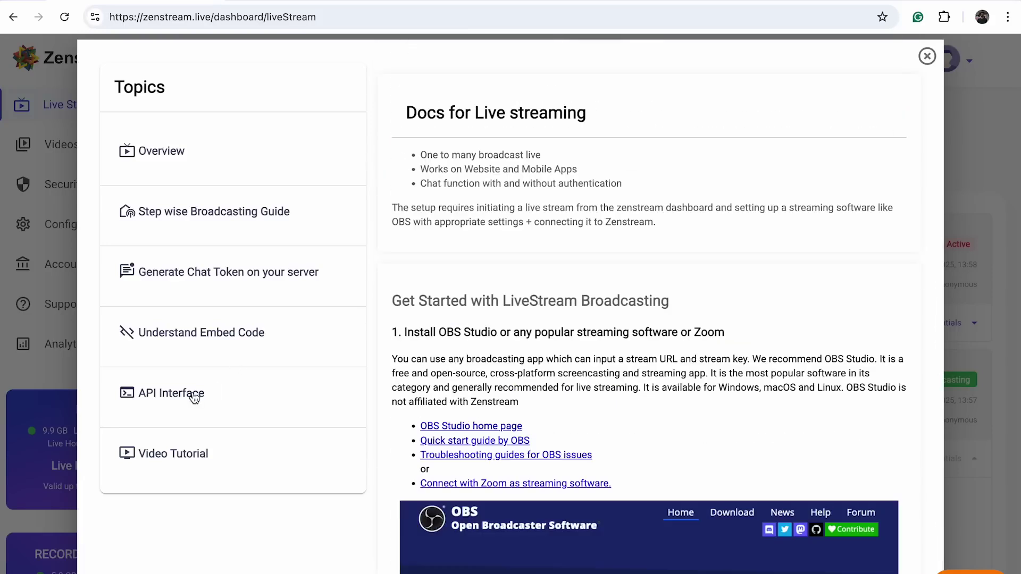
Step: Go to the API Interface topic and review the requests for creating a live stream and listing running streams
{"action": "left_click", "coordinate": [194, 397]}
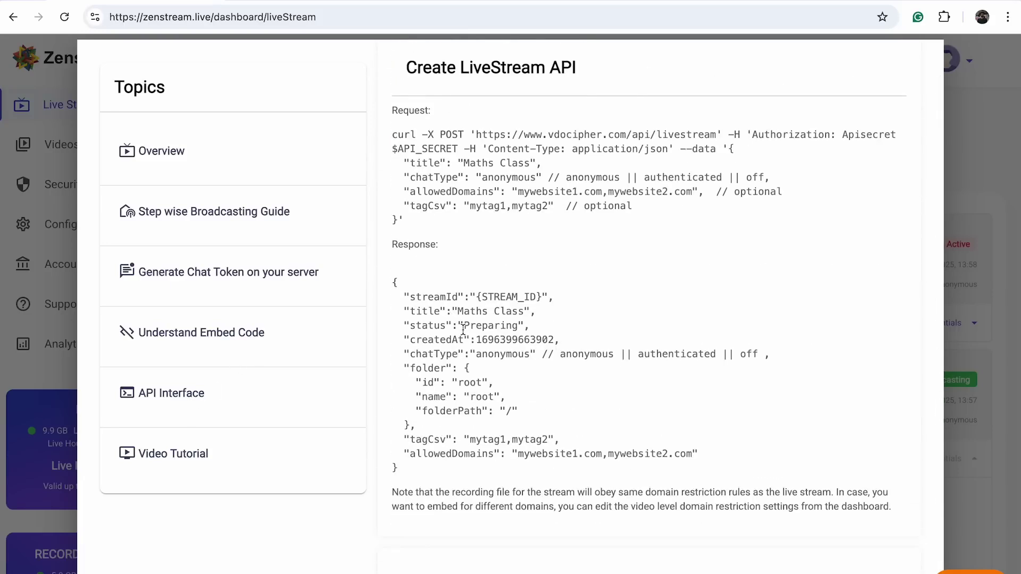
{"action": "scroll", "coordinate": [463, 330], "scroll_direction": "down", "scroll_amount": 3}
{"action": "scroll", "coordinate": [463, 329], "scroll_direction": "up", "scroll_amount": 3}
{"action": "scroll", "coordinate": [463, 329], "scroll_direction": "down", "scroll_amount": 7}
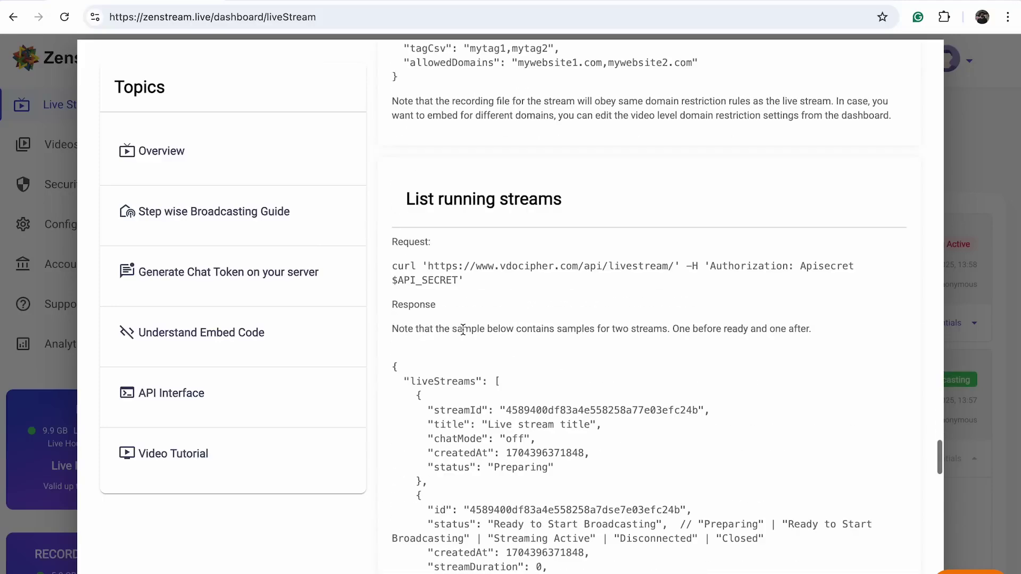
{"action": "scroll", "coordinate": [463, 330], "scroll_direction": "down", "scroll_amount": 1}
{"action": "left_click_drag", "start_coordinate": [406, 63], "coordinate": [562, 64]}
{"action": "scroll", "coordinate": [489, 301], "scroll_direction": "down", "scroll_amount": 2}
{"action": "scroll", "coordinate": [489, 300], "scroll_direction": "up", "scroll_amount": 4}
{"action": "scroll", "coordinate": [489, 300], "scroll_direction": "down", "scroll_amount": 2}
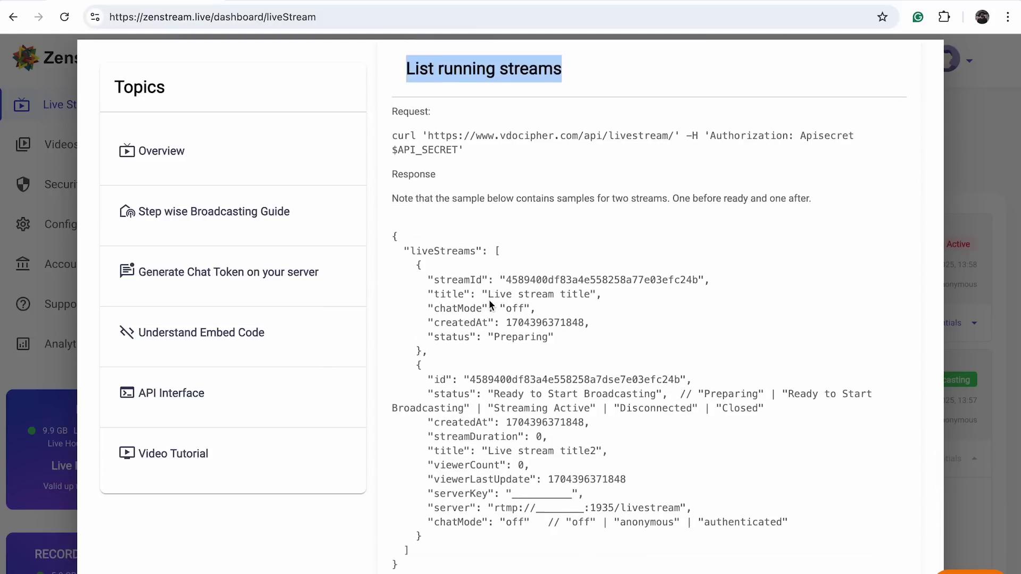
Step: Review the remaining live stream API requests, including the public and private stream details, and close the documentation
{"action": "scroll", "coordinate": [529, 273], "scroll_direction": "down", "scroll_amount": 10}
{"action": "scroll", "coordinate": [529, 273], "scroll_direction": "up", "scroll_amount": 5}
{"action": "scroll", "coordinate": [529, 274], "scroll_direction": "down", "scroll_amount": 1}
{"action": "scroll", "coordinate": [529, 270], "scroll_direction": "down", "scroll_amount": 10}
{"action": "scroll", "coordinate": [529, 270], "scroll_direction": "up", "scroll_amount": 7}
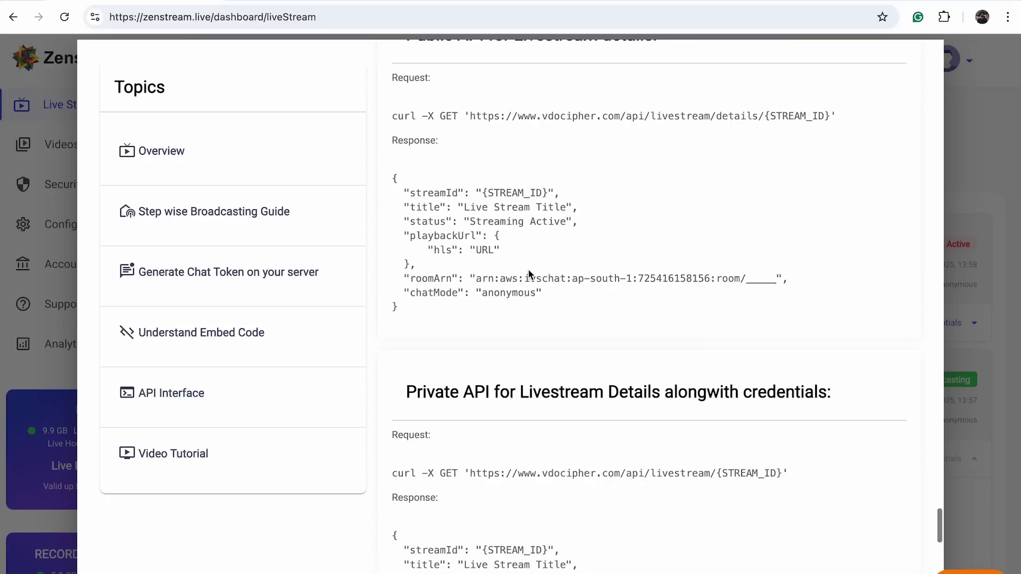
{"action": "scroll", "coordinate": [529, 274], "scroll_direction": "up", "scroll_amount": 12}
{"action": "scroll", "coordinate": [529, 273], "scroll_direction": "down", "scroll_amount": 8}
{"action": "left_click", "coordinate": [975, 131]}
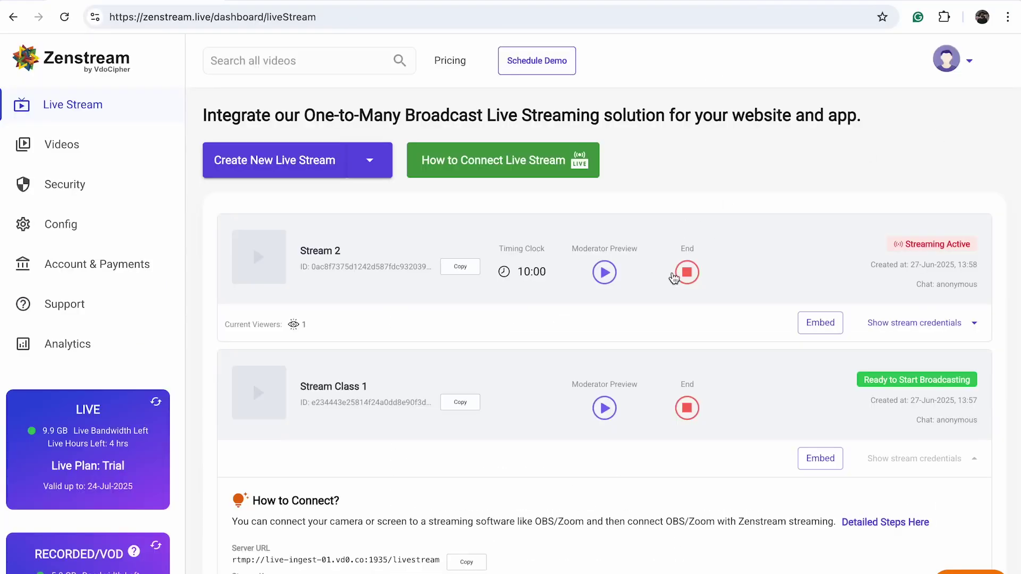
Step: Stop streaming in OBS, and end both Stream 2 and Stream Class 1 on the Zenstream dashboard
{"action": "key", "text": "ctrl+Left"}
{"action": "left_click", "coordinate": [887, 379]}
{"action": "key", "text": "ctrl+Right"}
{"action": "left_click", "coordinate": [689, 273]}
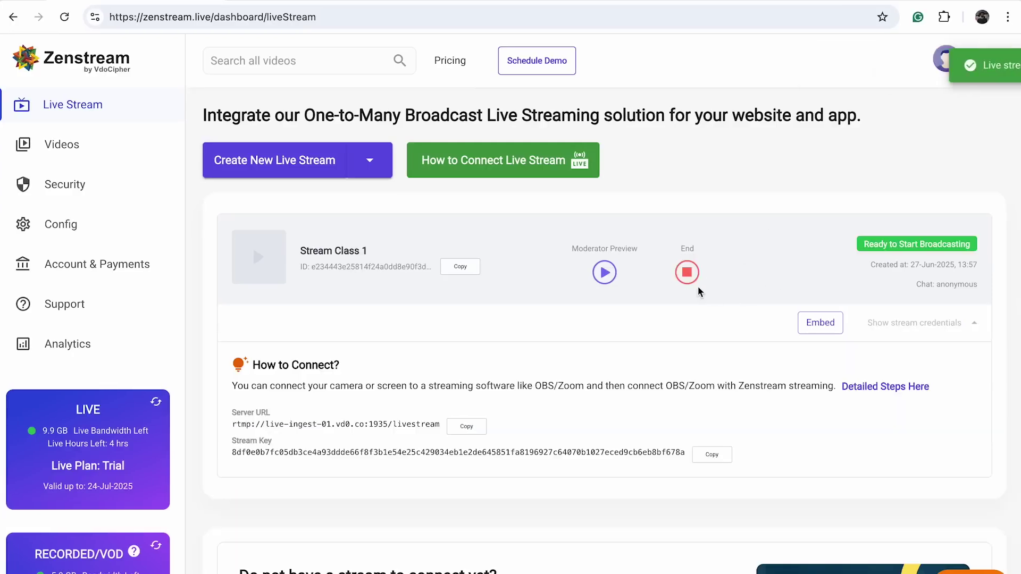
{"action": "left_click", "coordinate": [687, 273]}
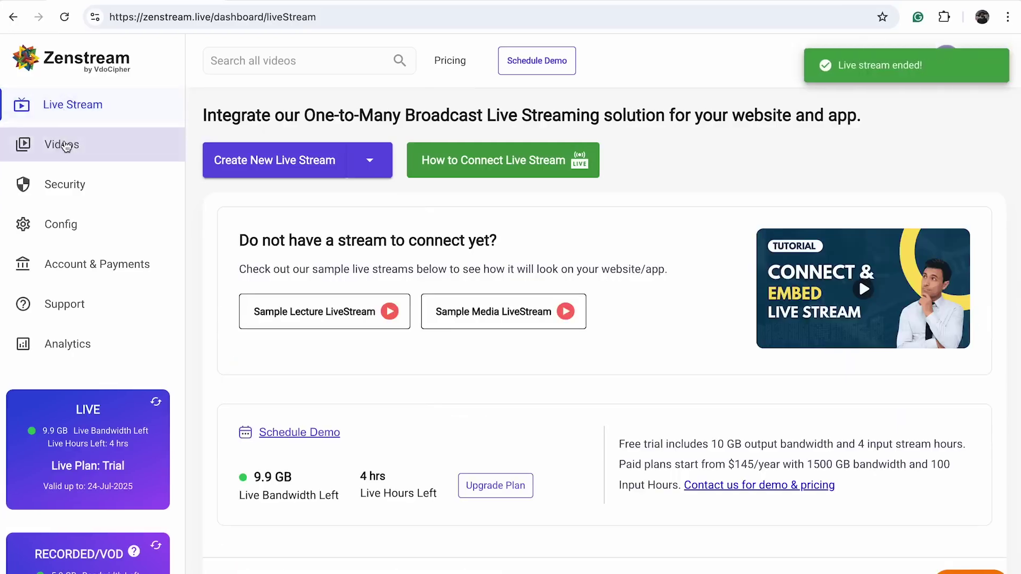
Step: View the responsive iframe embed code of the tears-of-steel_teaser sample in the video library and close it
{"action": "left_click", "coordinate": [61, 144]}
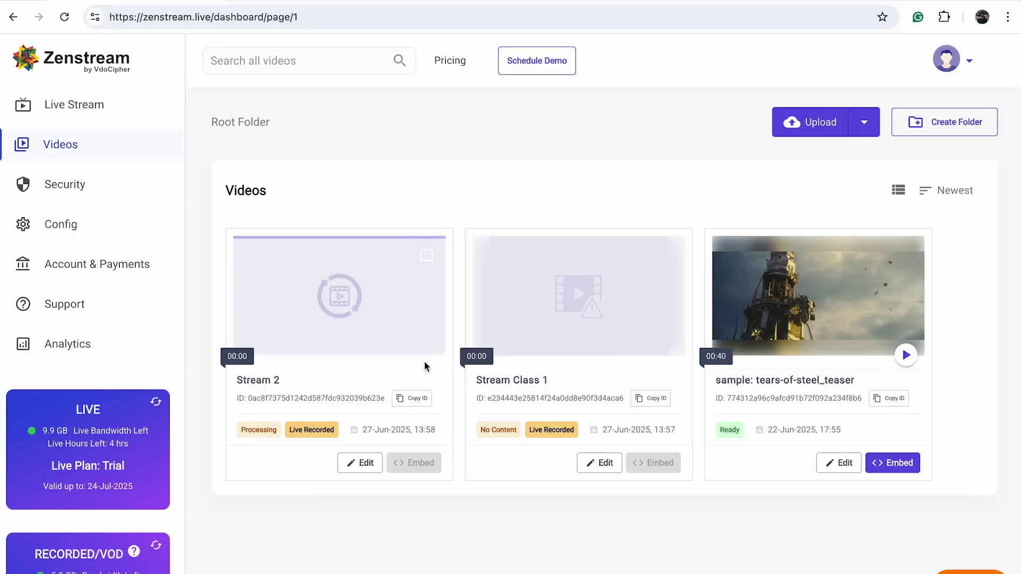
{"action": "left_click", "coordinate": [885, 464]}
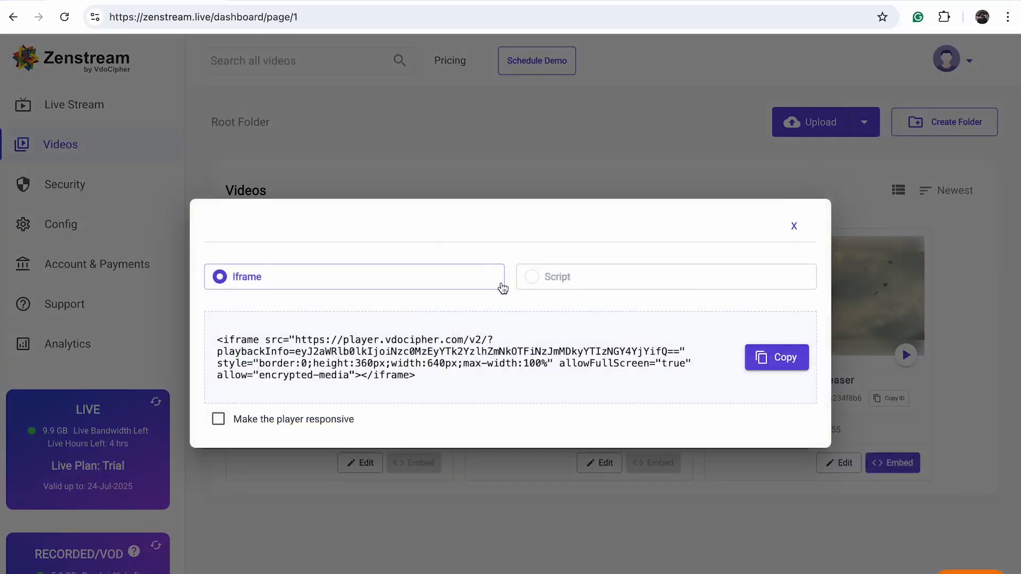
{"action": "left_click", "coordinate": [218, 419]}
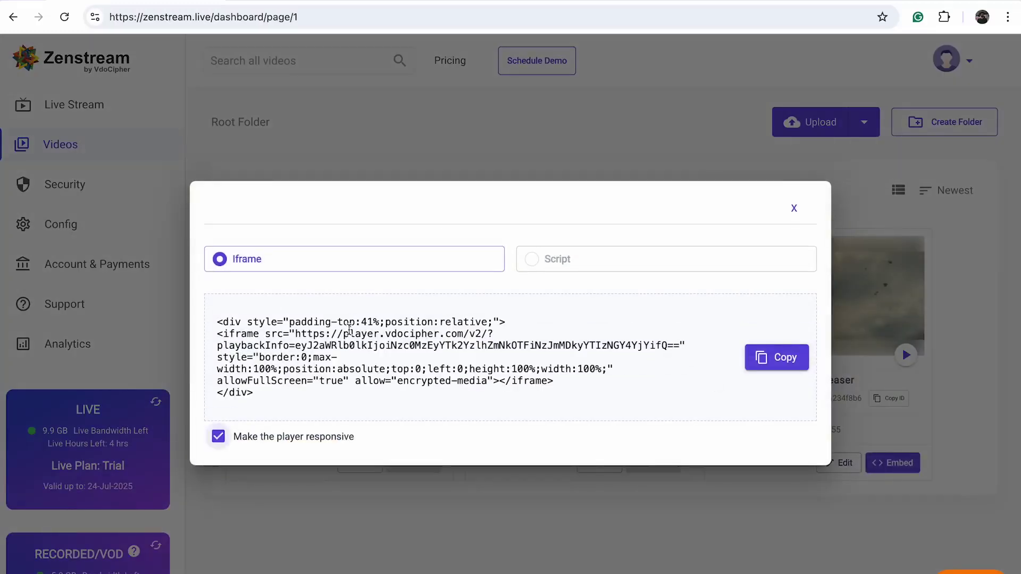
{"action": "left_click", "coordinate": [794, 207]}
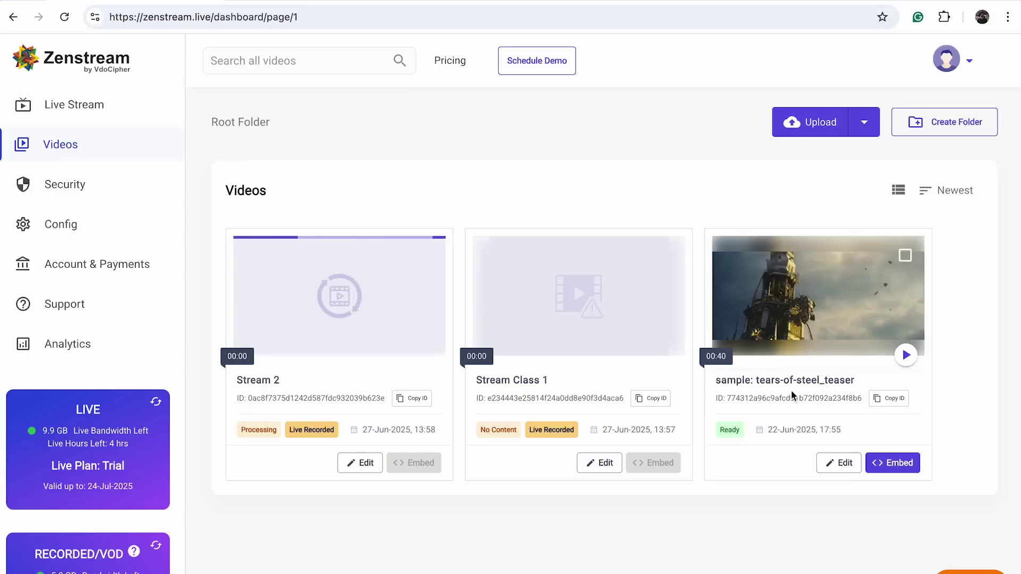
Step: View the edit settings of the tears-of-steel_teaser sample video and return to the video library
{"action": "left_click", "coordinate": [830, 467]}
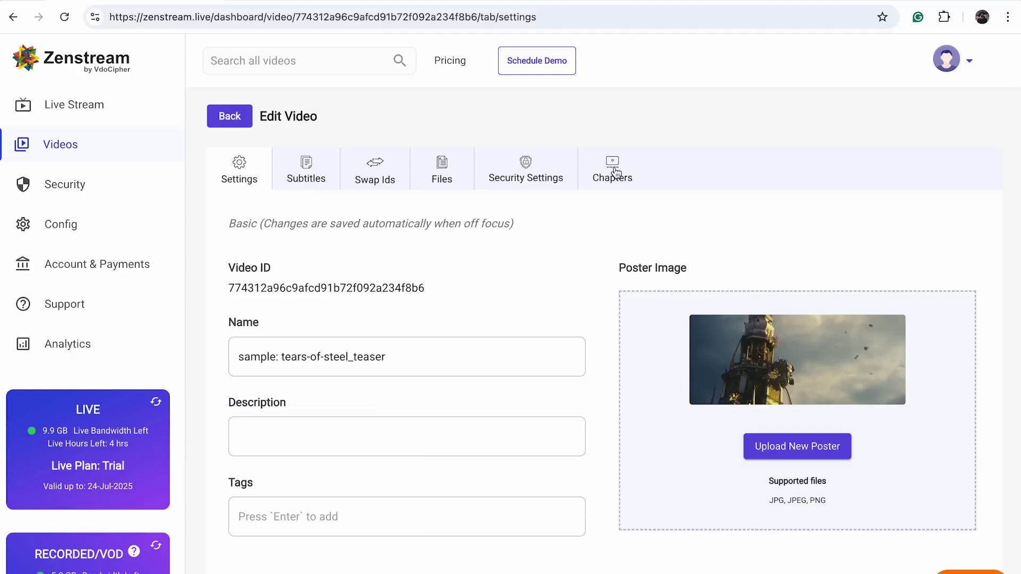
{"action": "left_click", "coordinate": [230, 118]}
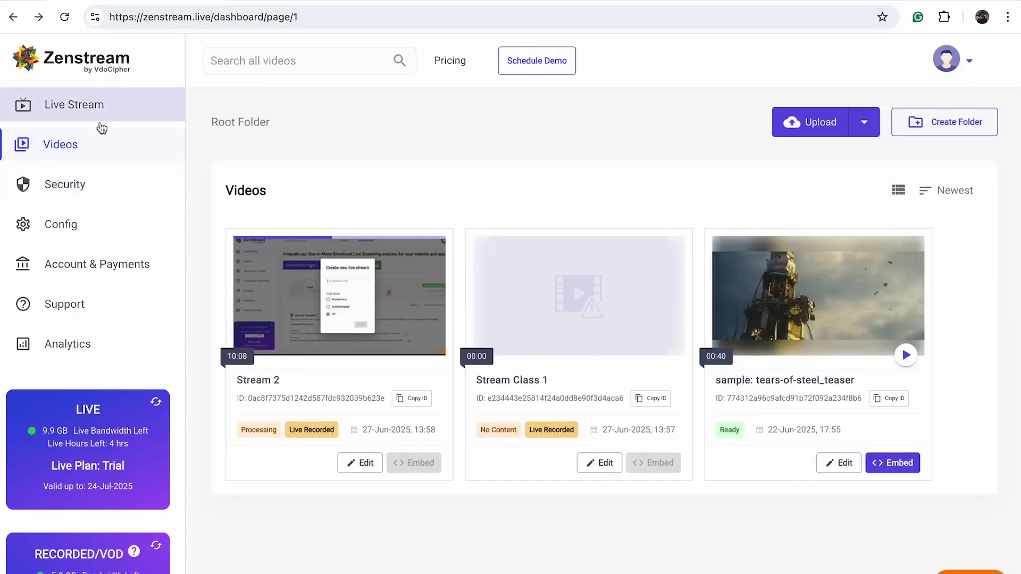
Step: Review the account's security options, covering the URL whitelist restrictions and the advanced settings for downloading original videos
{"action": "left_click", "coordinate": [80, 194]}
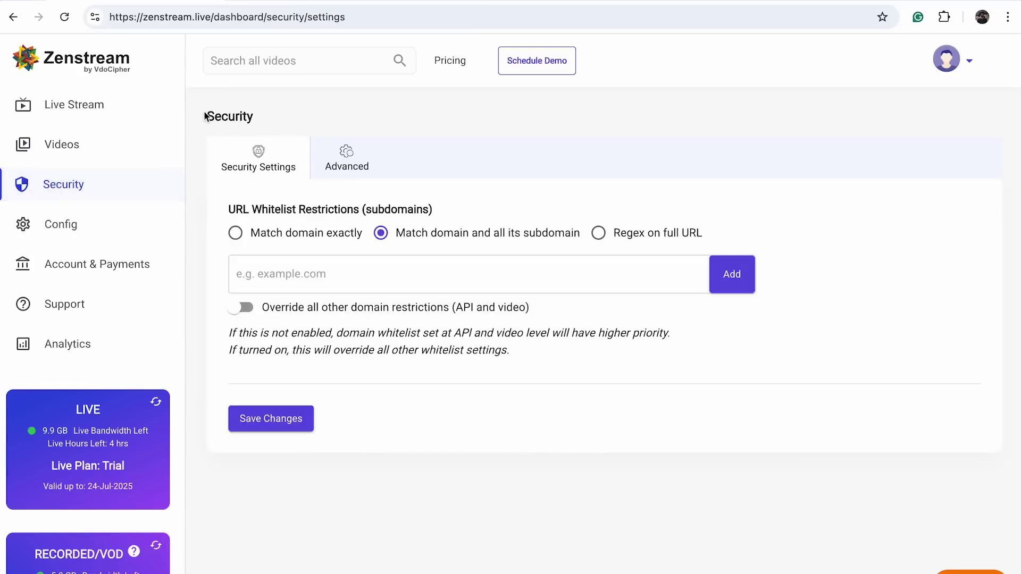
{"action": "left_click_drag", "start_coordinate": [193, 101], "coordinate": [242, 418]}
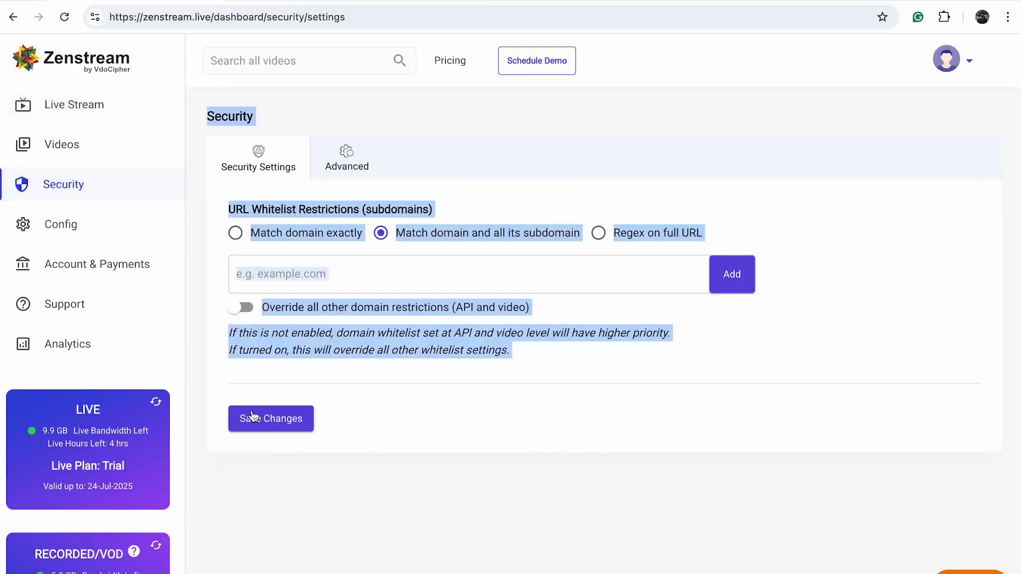
{"action": "left_click", "coordinate": [462, 497]}
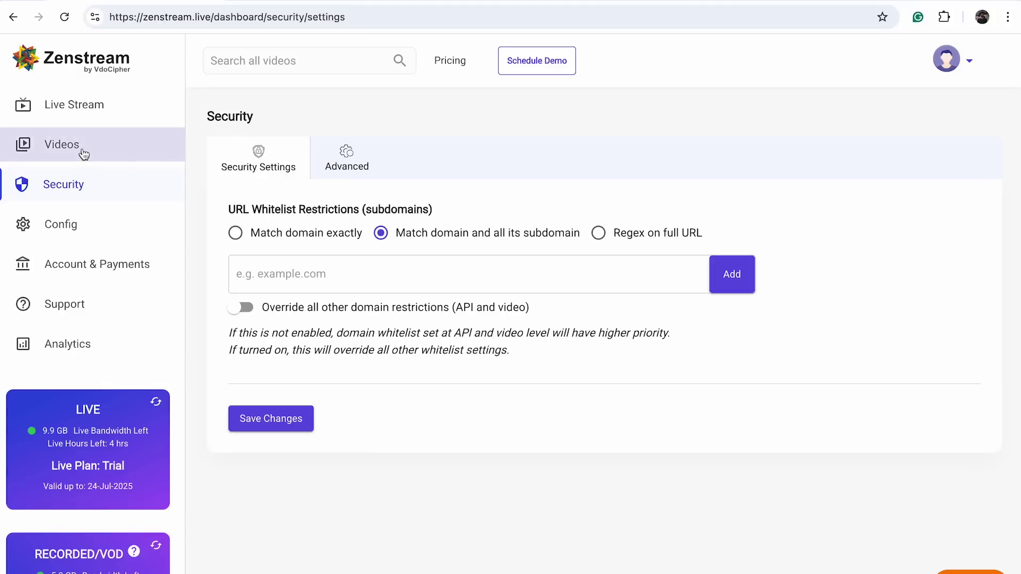
{"action": "left_click", "coordinate": [346, 158]}
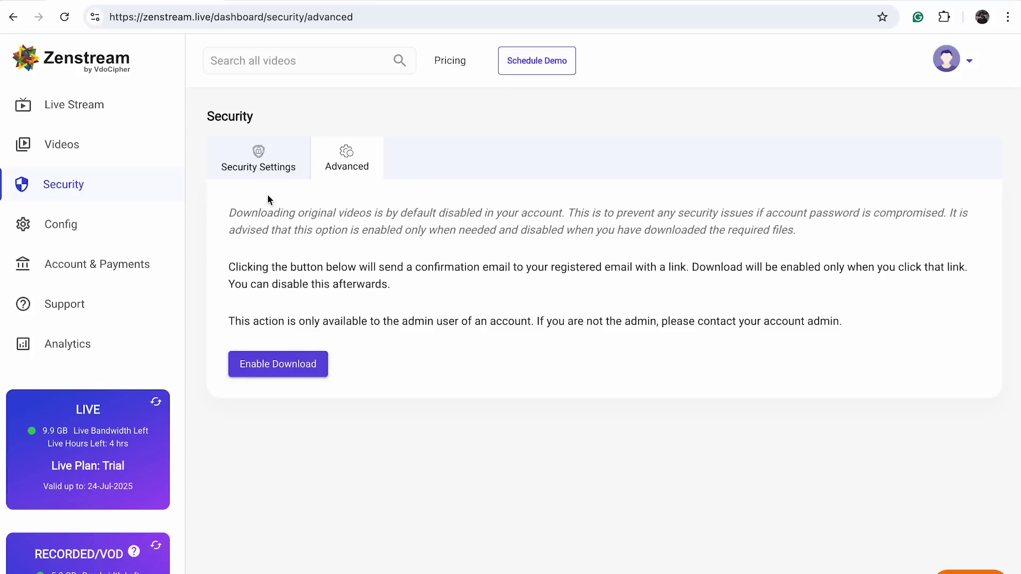
Step: Review the API key and user configuration, look at the role choices for adding a user, and cancel the form
{"action": "left_click", "coordinate": [64, 220]}
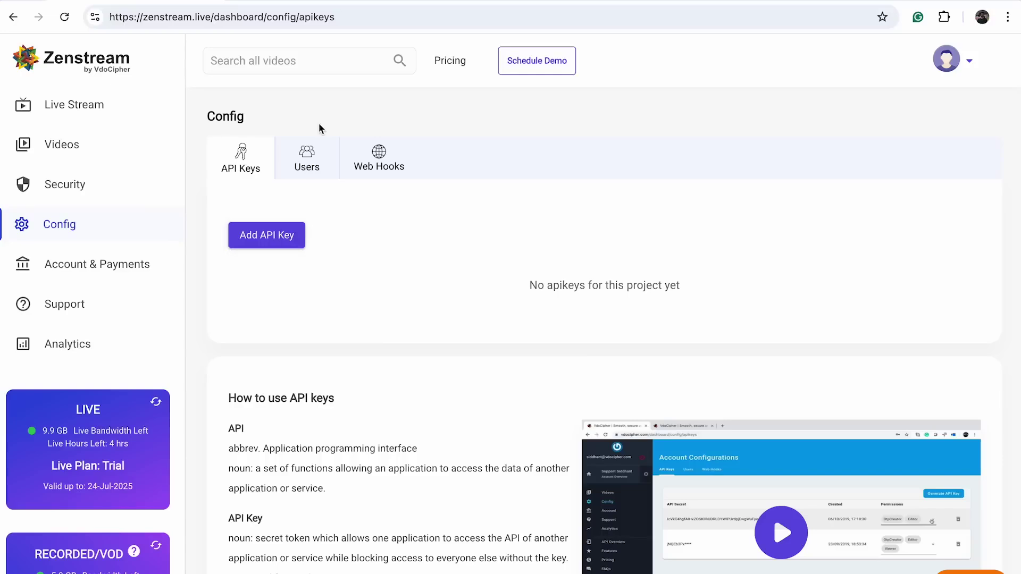
{"action": "left_click", "coordinate": [309, 158]}
{"action": "left_click", "coordinate": [259, 235]}
{"action": "left_click", "coordinate": [442, 408]}
{"action": "left_click", "coordinate": [892, 377]}
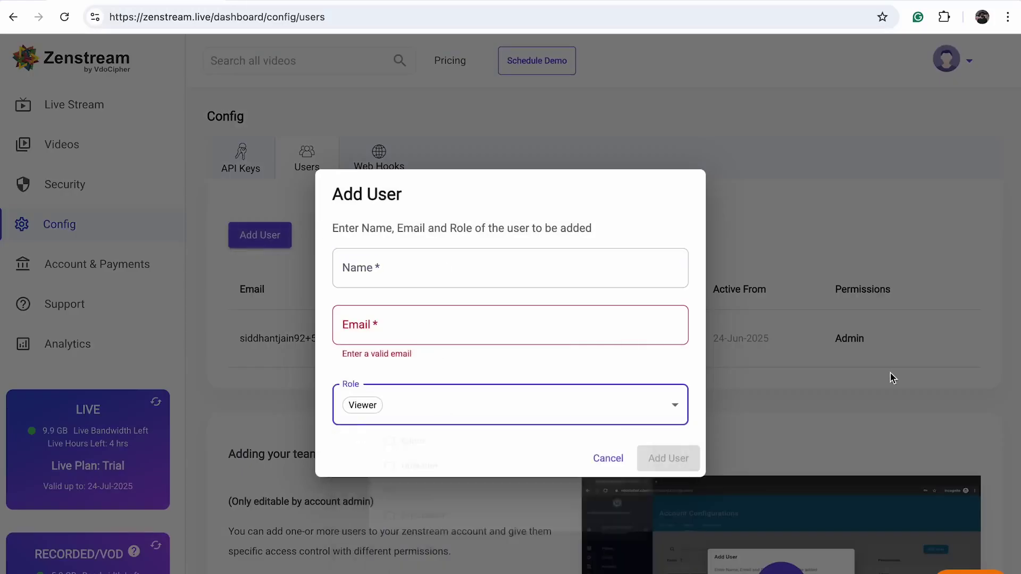
{"action": "left_click", "coordinate": [608, 459]}
{"action": "scroll", "coordinate": [617, 502], "scroll_direction": "down", "scroll_amount": 3}
{"action": "scroll", "coordinate": [532, 372], "scroll_direction": "up", "scroll_amount": 3}
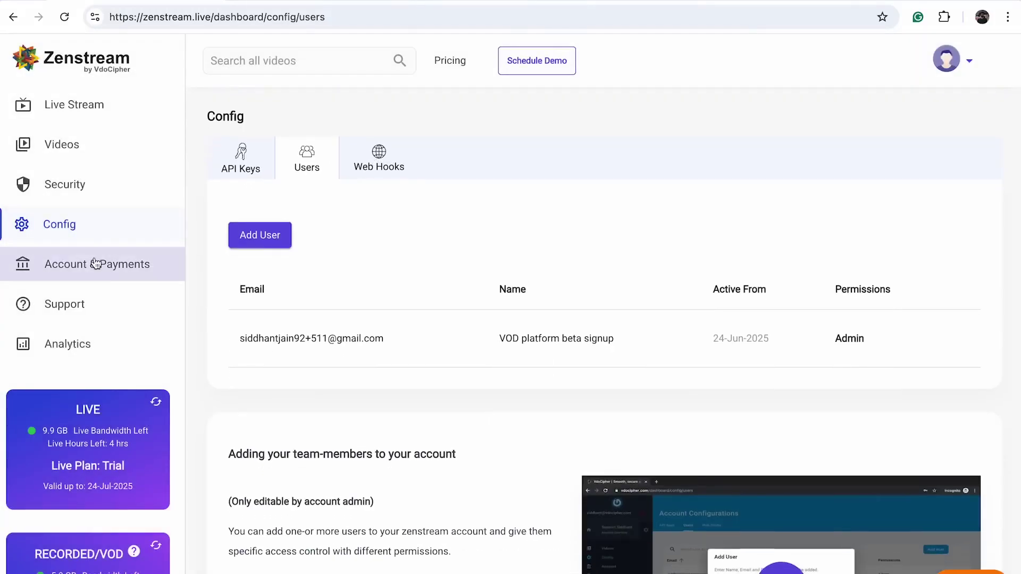
Step: View the live plans available for purchase and the support ticket page
{"action": "left_click", "coordinate": [95, 265]}
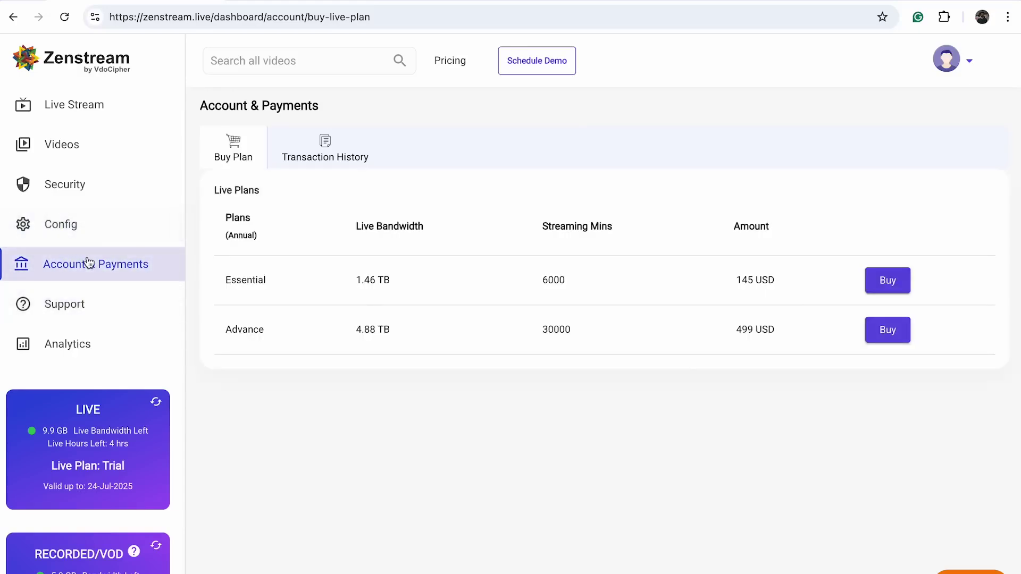
{"action": "left_click", "coordinate": [68, 319]}
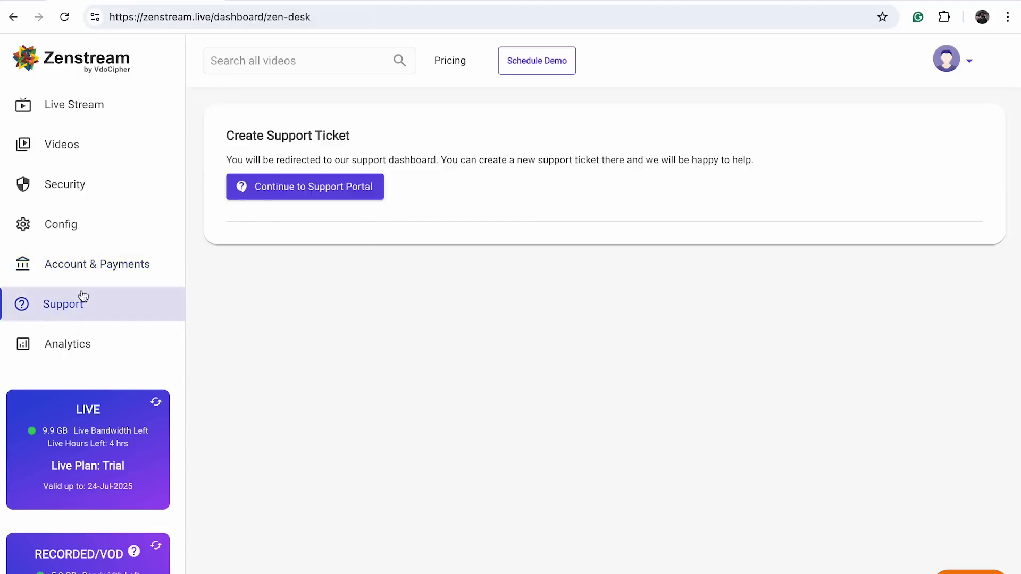
Step: Examine the bandwidth analytics, including the daily bandwidth used, live stream minutes used and live bandwidth used
{"action": "left_click", "coordinate": [88, 344]}
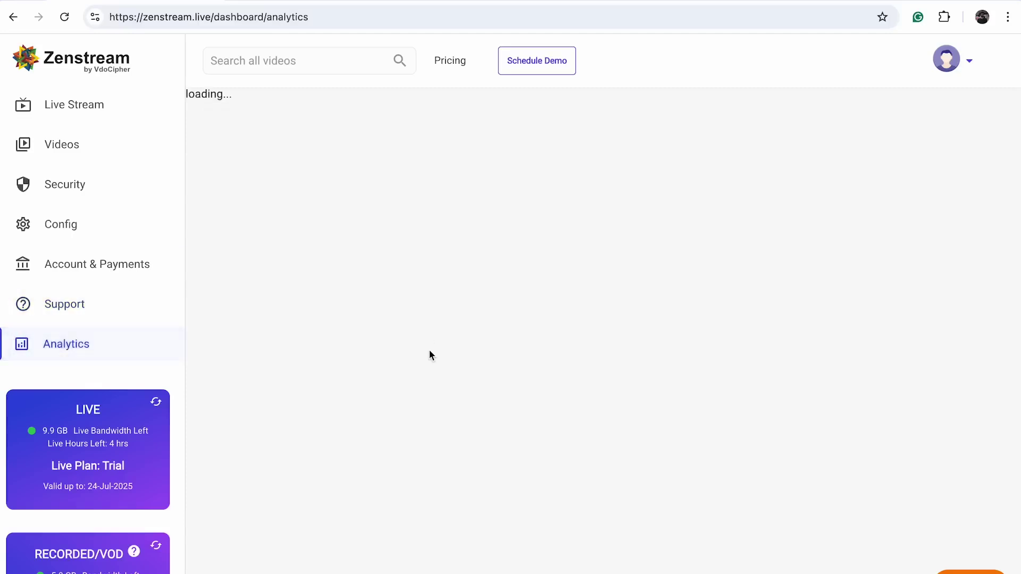
{"action": "scroll", "coordinate": [379, 449], "scroll_direction": "down", "scroll_amount": 2}
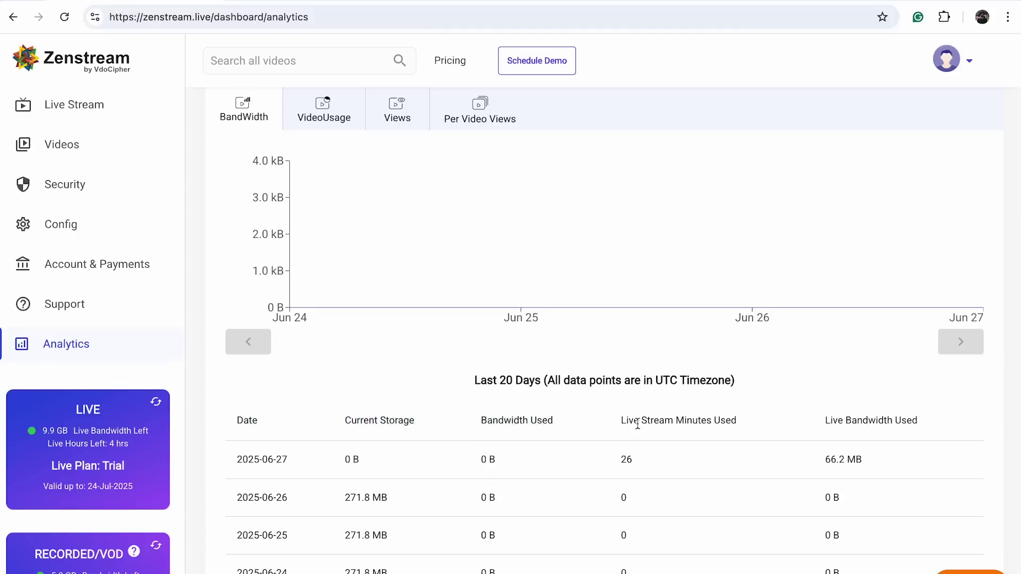
{"action": "left_click_drag", "start_coordinate": [478, 420], "coordinate": [556, 423]}
{"action": "left_click_drag", "start_coordinate": [620, 420], "coordinate": [954, 431]}
{"action": "left_click", "coordinate": [891, 451]}
{"action": "scroll", "coordinate": [503, 307], "scroll_direction": "up", "scroll_amount": 2}
{"action": "scroll", "coordinate": [526, 334], "scroll_direction": "down", "scroll_amount": 2}
Step: Examine the Live and Recorded/VOD plan cards, including the live bandwidth and live hours left
{"action": "scroll", "coordinate": [91, 465], "scroll_direction": "down", "scroll_amount": 2}
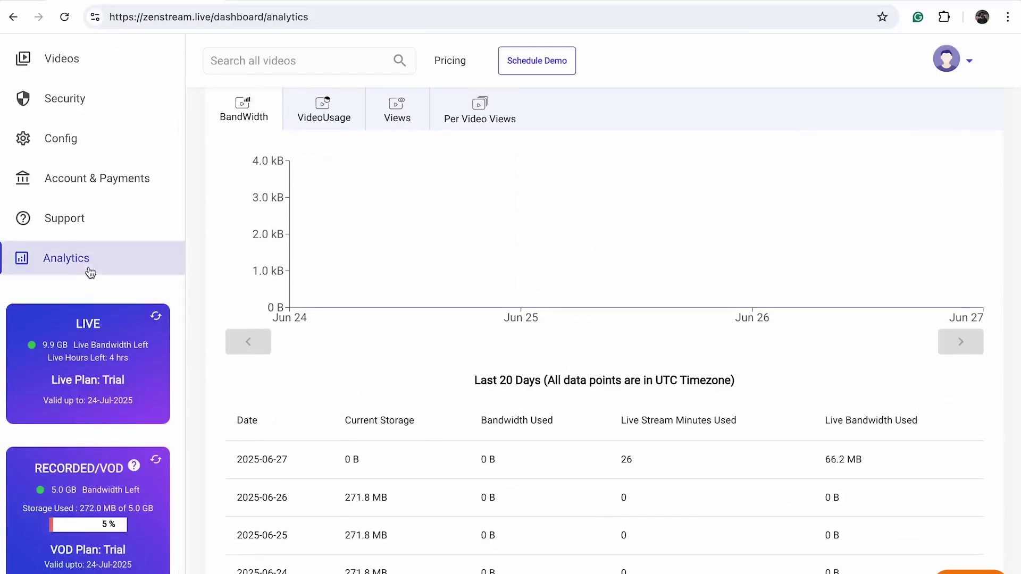
{"action": "left_click_drag", "start_coordinate": [75, 325], "coordinate": [166, 326]}
{"action": "left_click", "coordinate": [67, 447]}
{"action": "left_click_drag", "start_coordinate": [31, 472], "coordinate": [142, 472]}
{"action": "left_click", "coordinate": [153, 407]}
{"action": "left_click_drag", "start_coordinate": [154, 345], "coordinate": [15, 350]}
{"action": "left_click", "coordinate": [125, 353]}
{"action": "left_click_drag", "start_coordinate": [140, 363], "coordinate": [23, 359]}
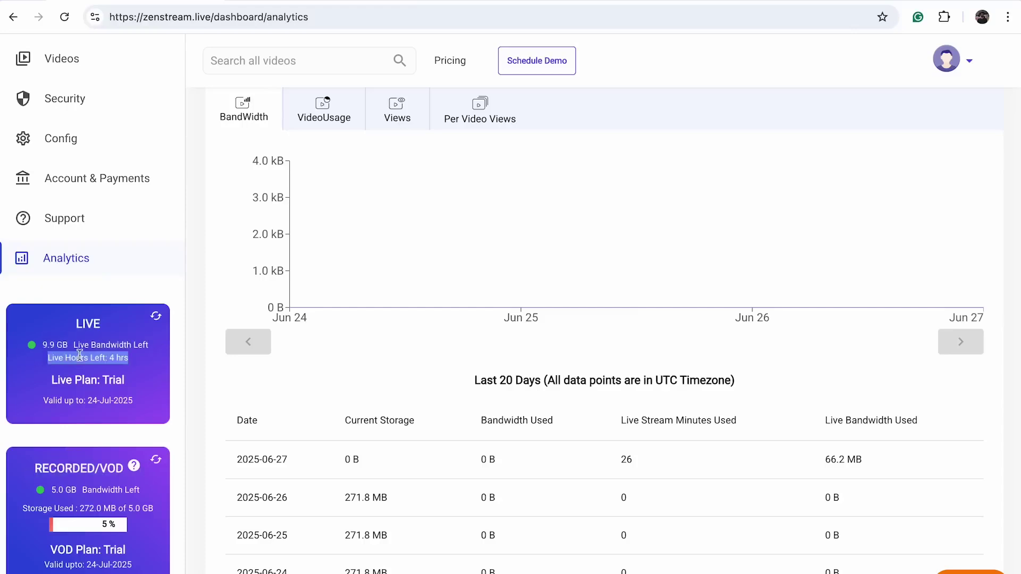
{"action": "left_click", "coordinate": [129, 370]}
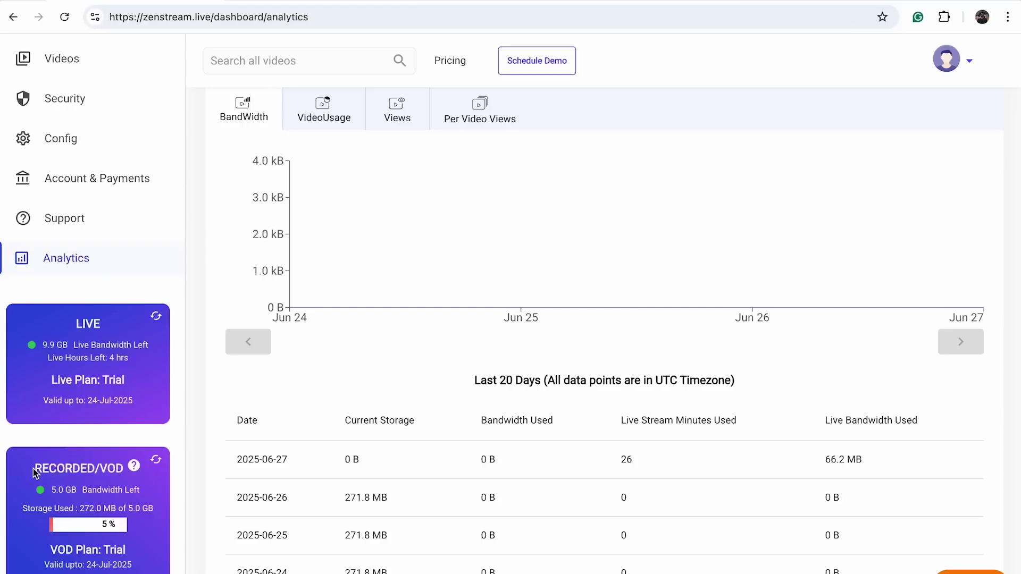
Step: Check the Recorded/VOD plan's bandwidth and storage details, and recheck the live hours and live bandwidth left
{"action": "left_click_drag", "start_coordinate": [33, 472], "coordinate": [204, 513]}
{"action": "left_click", "coordinate": [129, 343]}
{"action": "left_click_drag", "start_coordinate": [139, 363], "coordinate": [45, 358]}
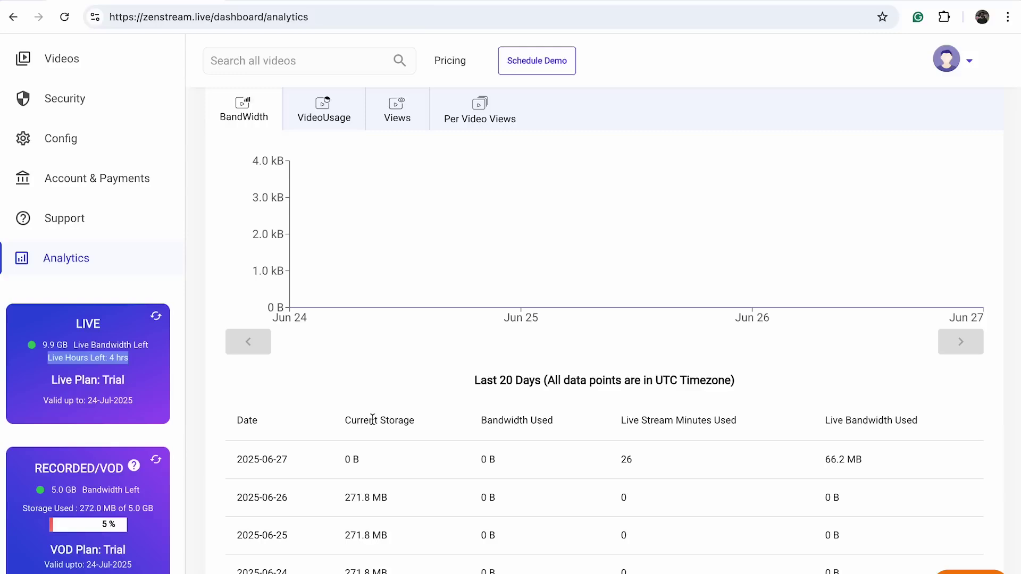
{"action": "triple_click", "coordinate": [88, 345]}
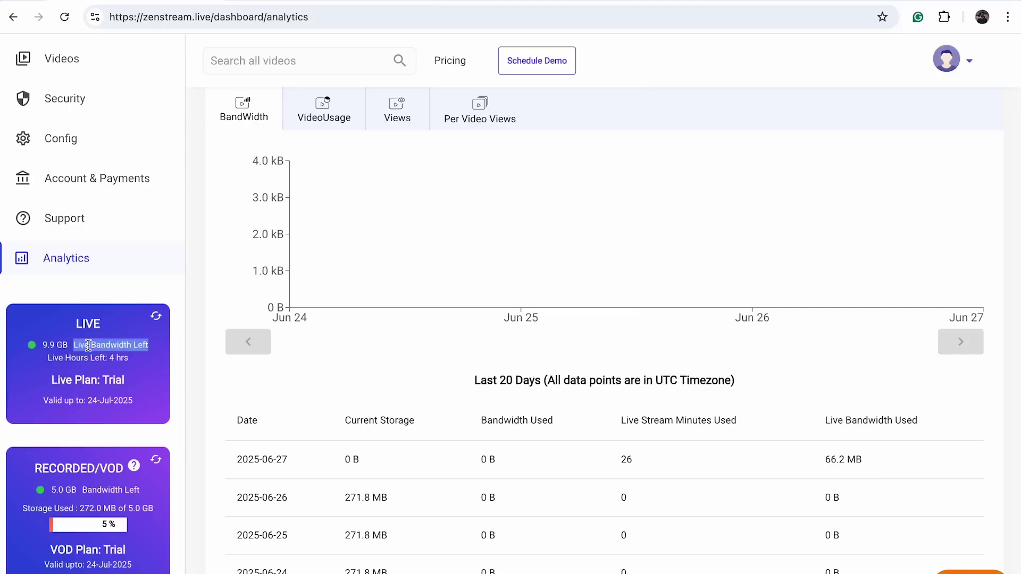
{"action": "left_click", "coordinate": [77, 372]}
Step: Look over the start of the bandwidth analytics and return to the Live Stream page
{"action": "scroll", "coordinate": [78, 372], "scroll_direction": "up", "scroll_amount": 2}
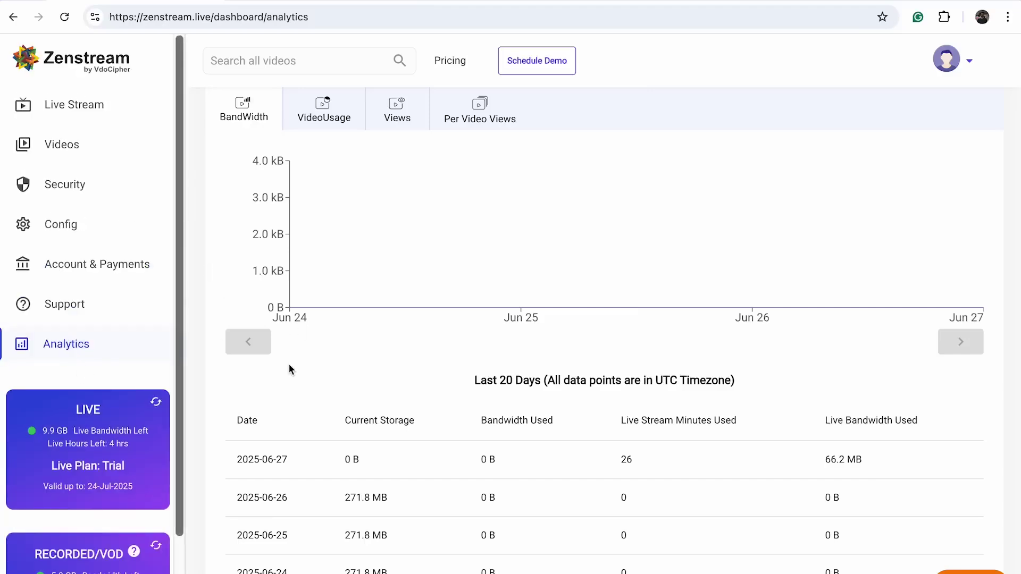
{"action": "scroll", "coordinate": [288, 362], "scroll_direction": "up", "scroll_amount": 3}
{"action": "scroll", "coordinate": [468, 265], "scroll_direction": "down", "scroll_amount": 1}
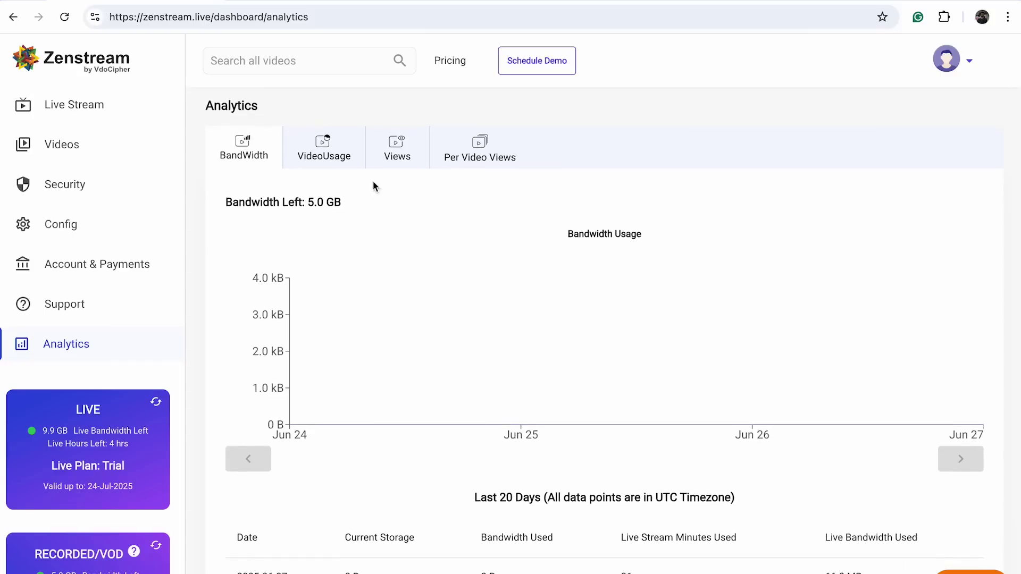
{"action": "left_click", "coordinate": [129, 123]}
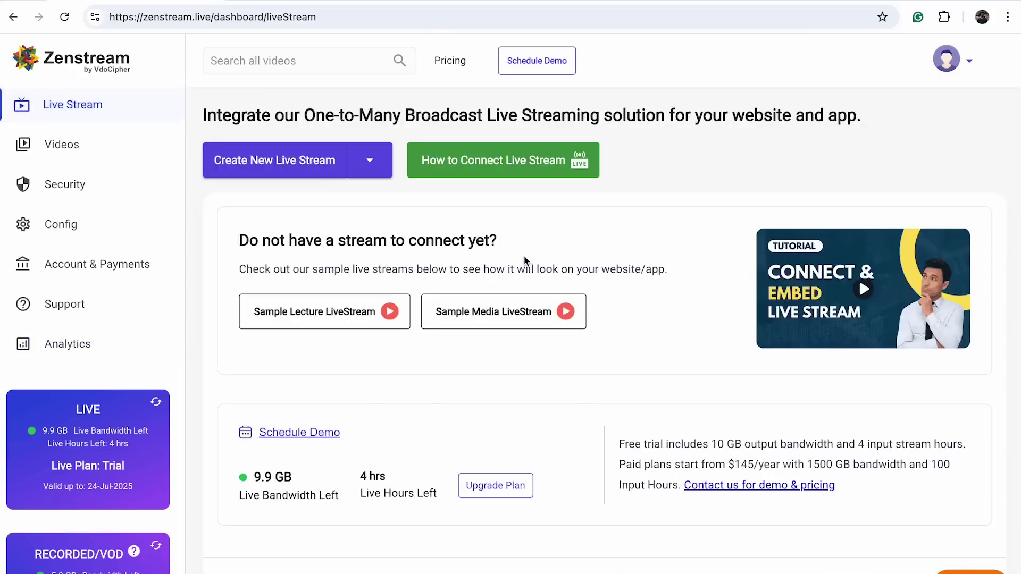